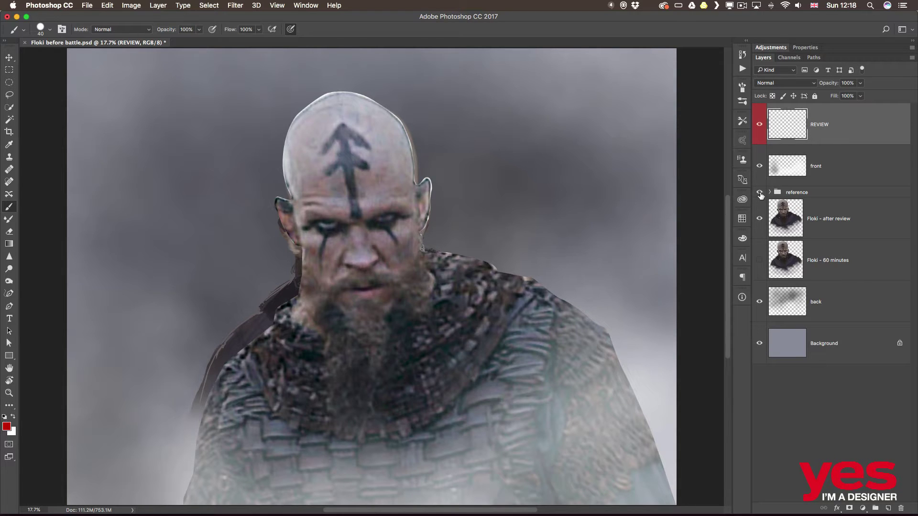
Compare the painted portrait with the photo by repeatedly switching the reference group's visibility, ending with it hidden.
click(786, 196)
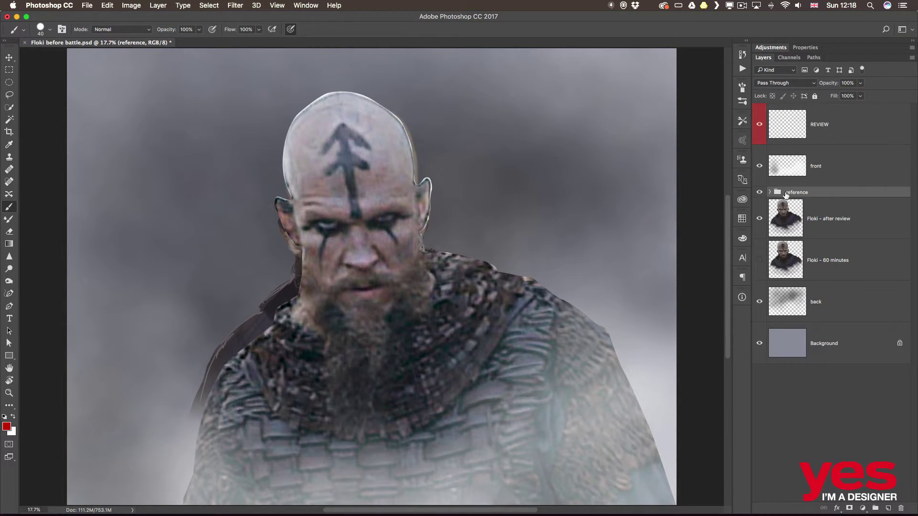
click(759, 193)
click(760, 193)
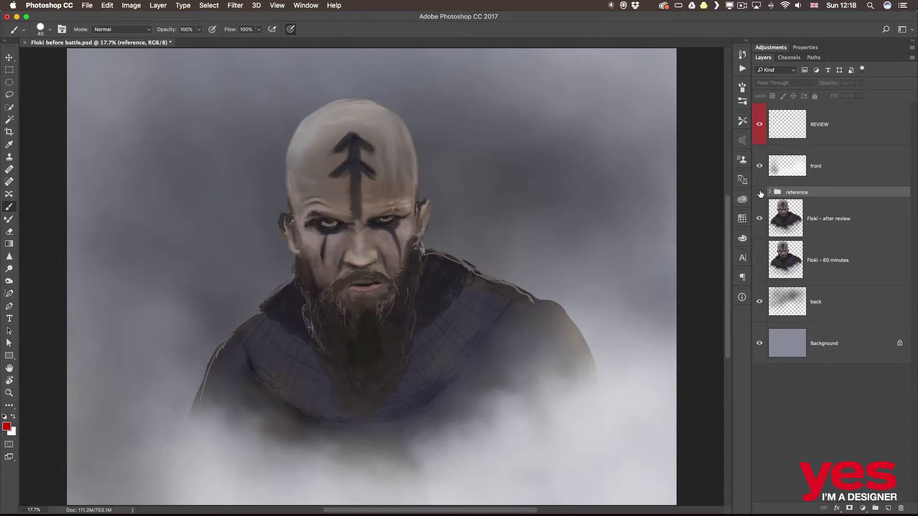
click(760, 193)
click(760, 193)
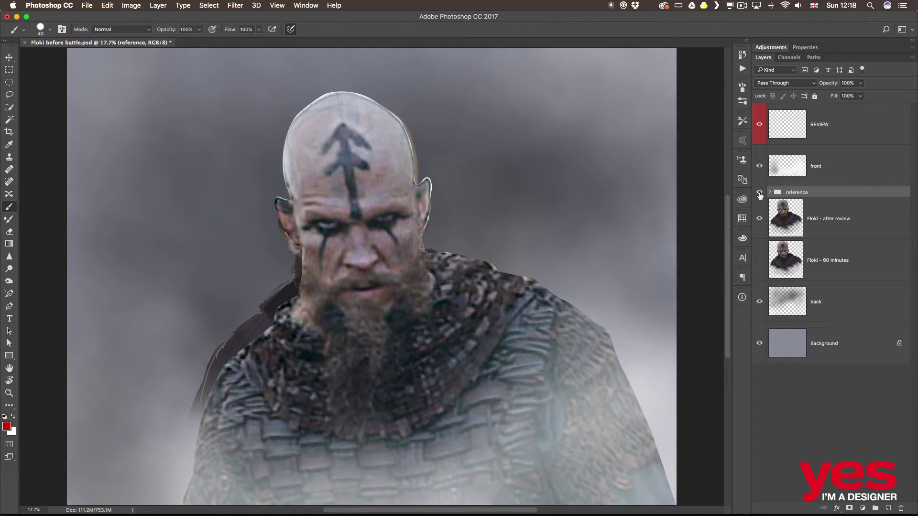
click(760, 193)
click(760, 194)
click(758, 194)
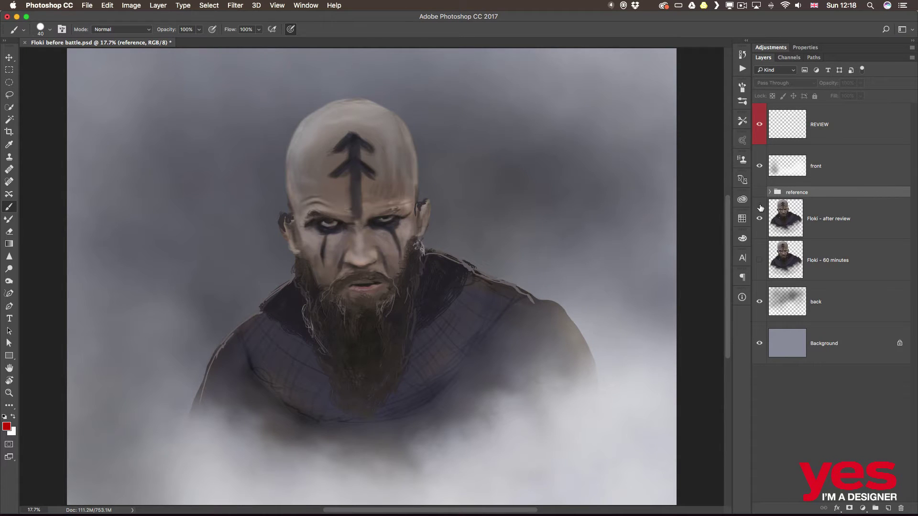
Compare the ears with the reference, and outline the missing upper tips of both ears in red on the REVIEW layer.
click(832, 138)
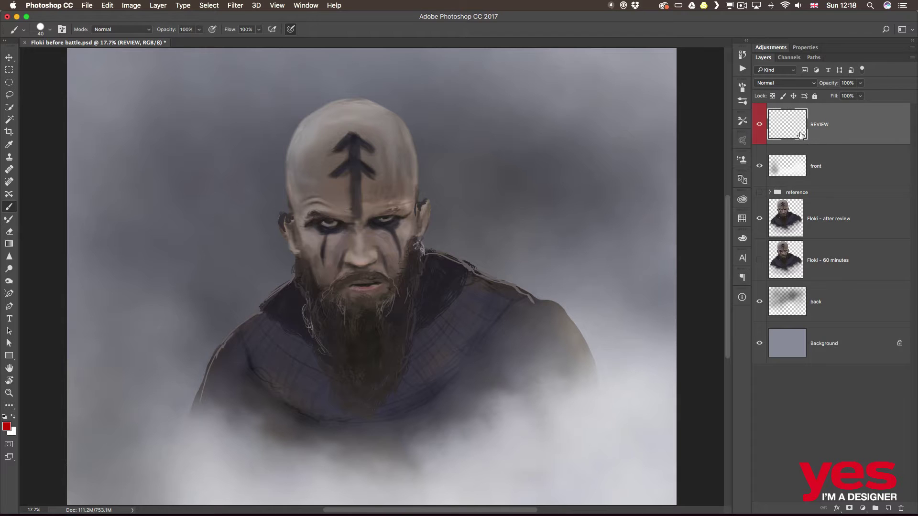
click(759, 193)
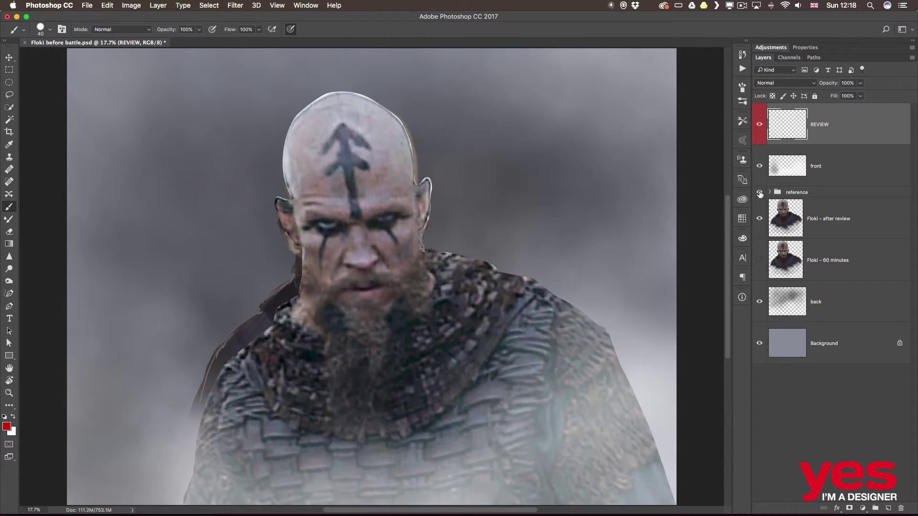
click(760, 193)
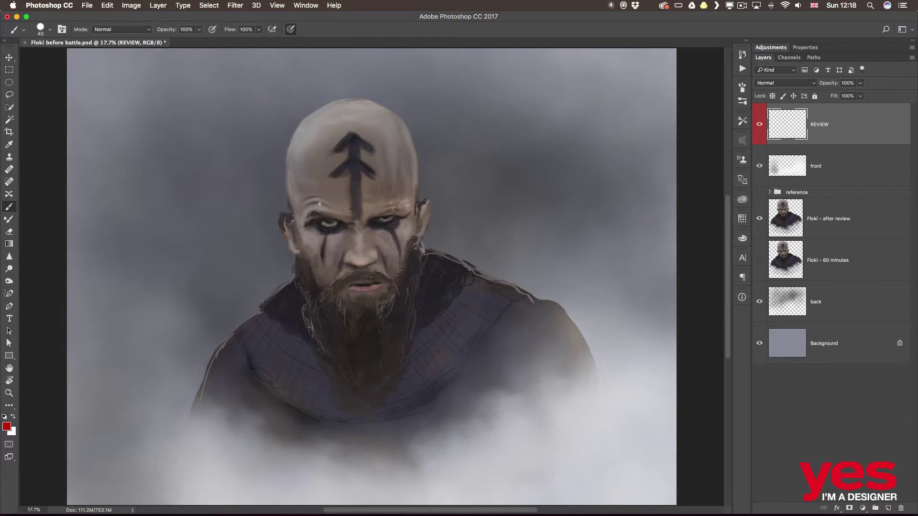
click(759, 193)
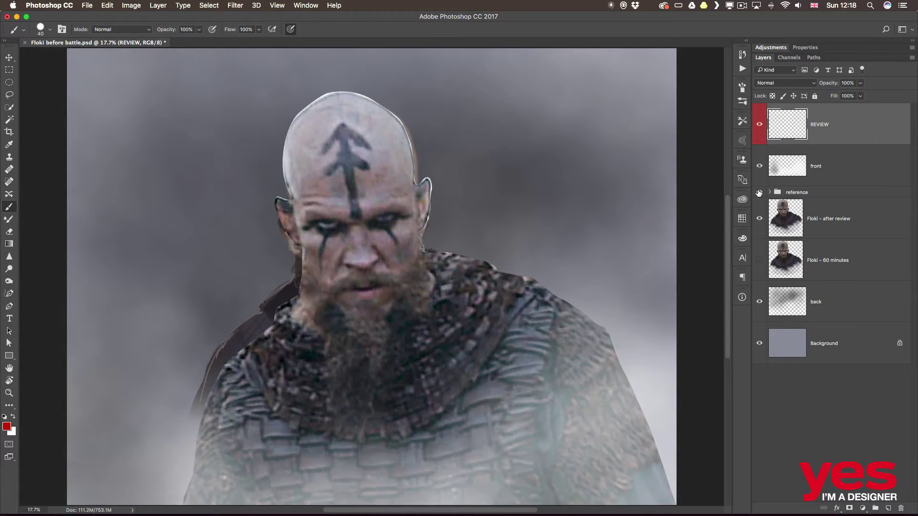
click(759, 193)
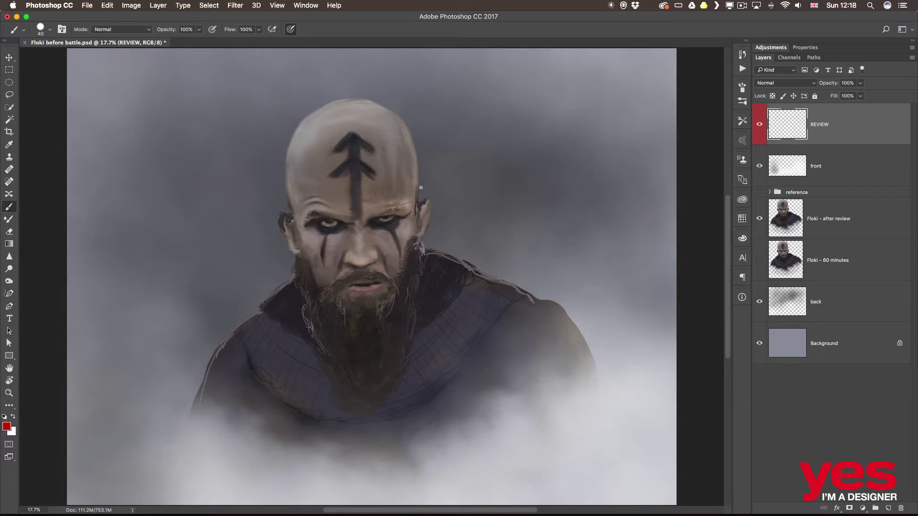
mouse_move(419, 188)
mouse_down()
mouse_move(431, 187)
mouse_move(432, 197)
mouse_up()
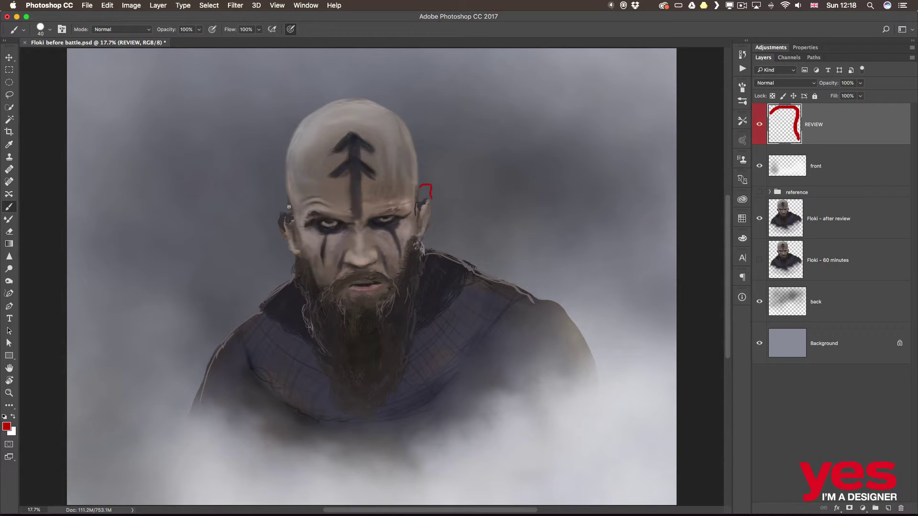
mouse_move(288, 196)
mouse_down()
mouse_move(277, 196)
mouse_move(278, 215)
mouse_up()
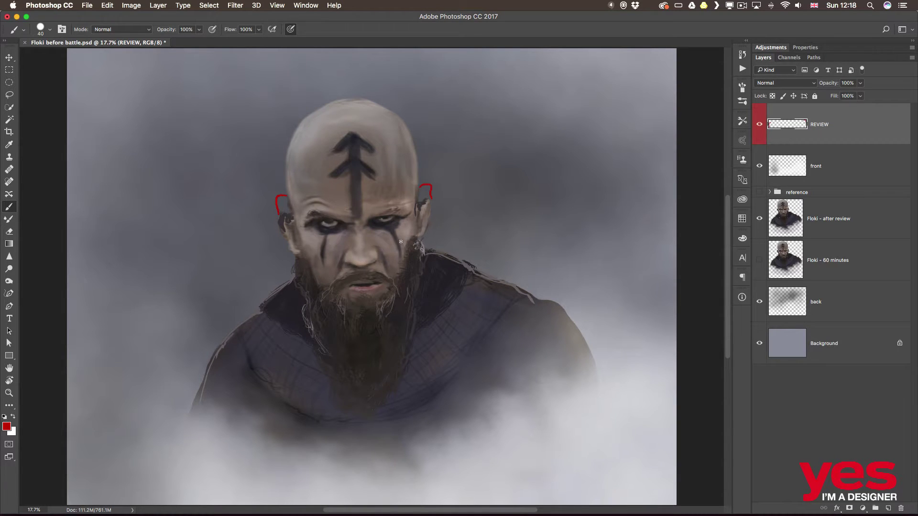
Mark the lower end of each earlobe with a short red stroke, checking its position against the reference group.
click(759, 192)
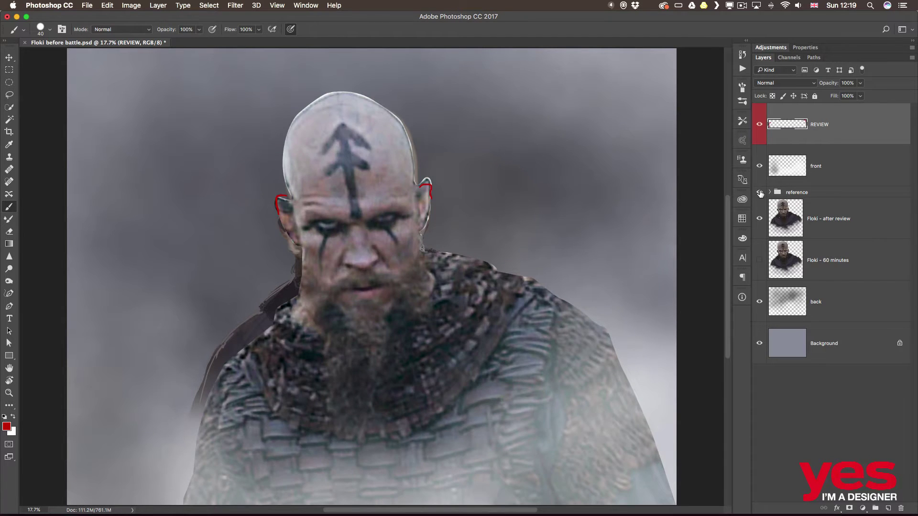
click(758, 192)
drag(295, 248, 300, 247)
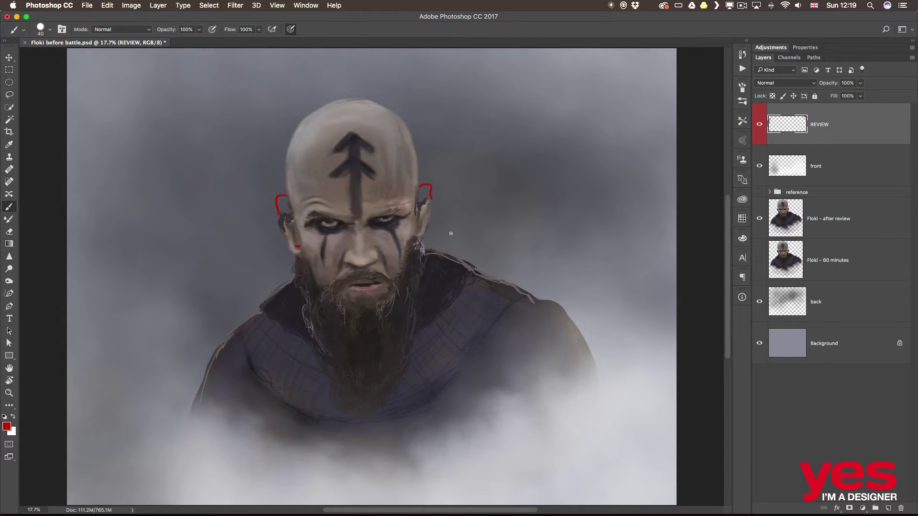
click(758, 192)
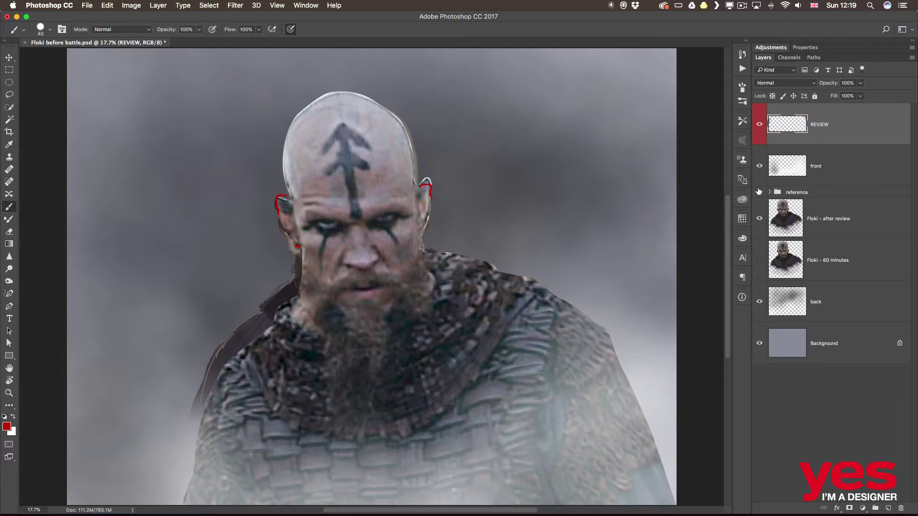
click(759, 192)
drag(419, 233, 424, 231)
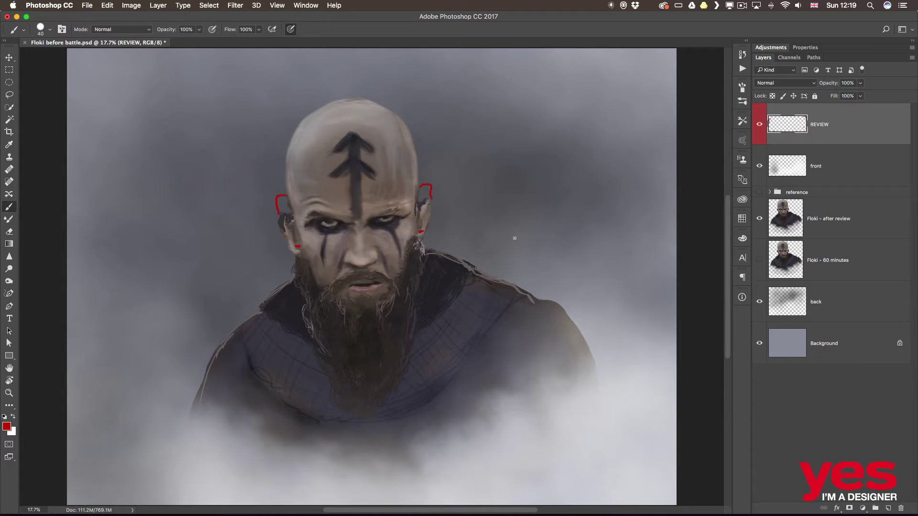
Check the head against the reference, hide the reference and draw a red centre line down the painted face from crown to beard.
click(759, 192)
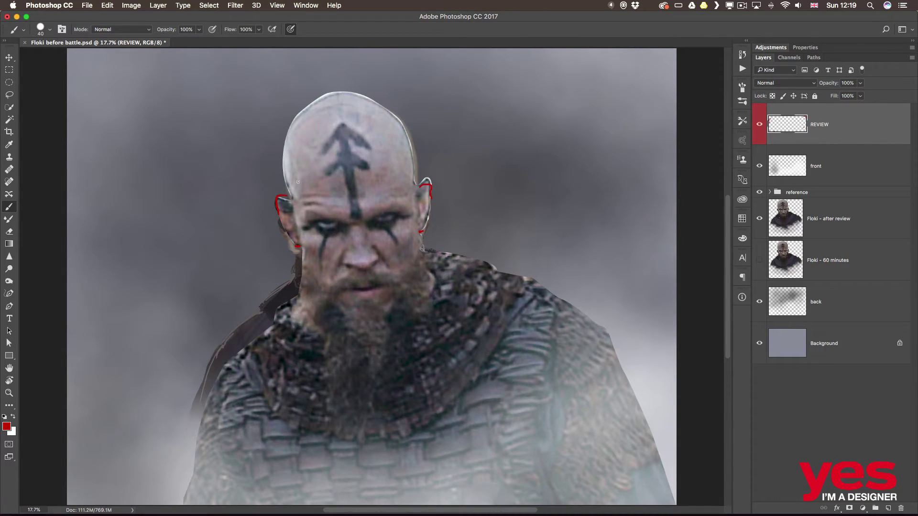
click(760, 192)
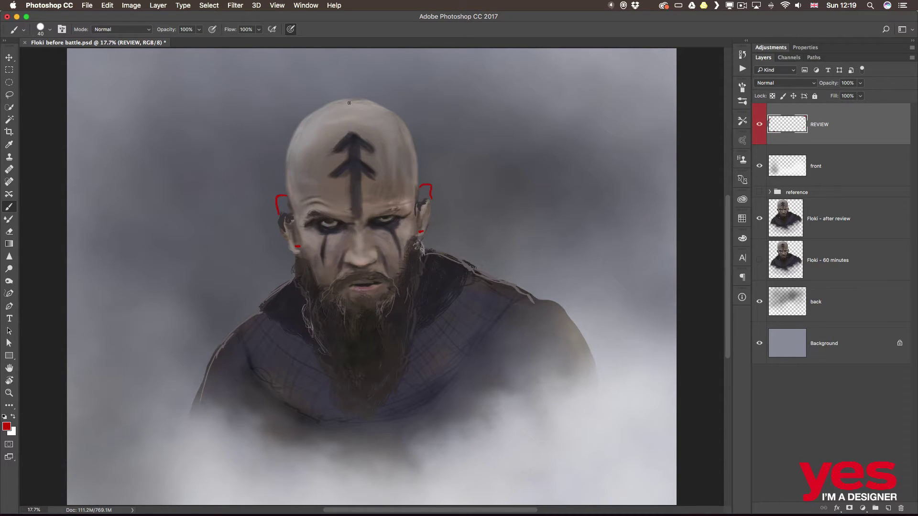
drag(349, 92, 360, 354)
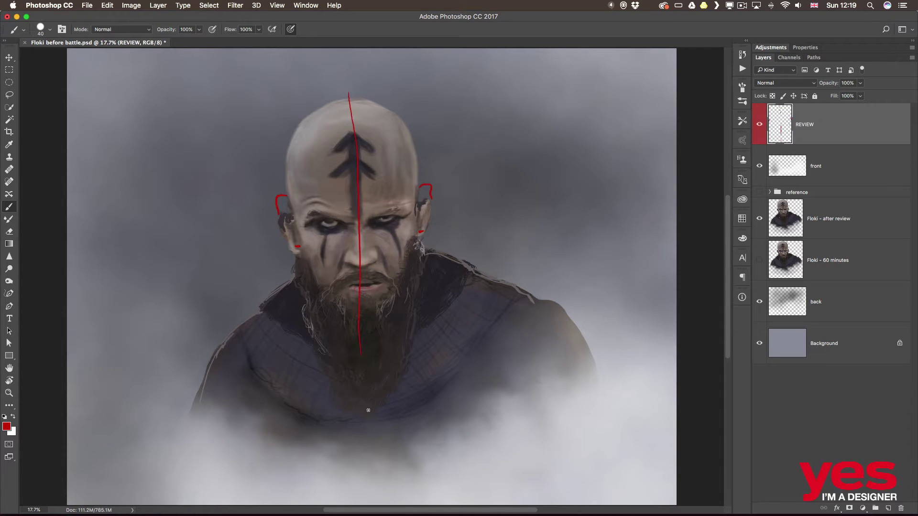
Show the reference group and draw a tilted red centre line through the photo's face from above the crown to the beard, redoing the first stroke.
click(760, 192)
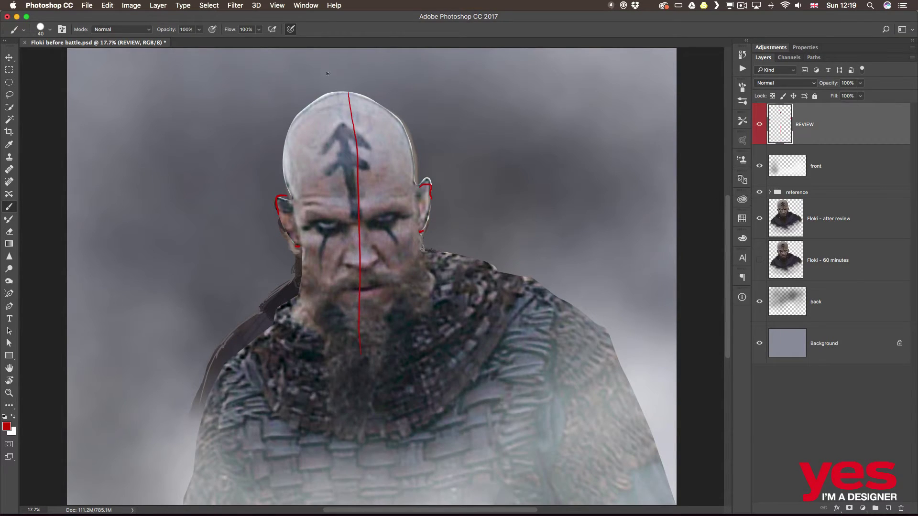
drag(330, 73, 387, 351)
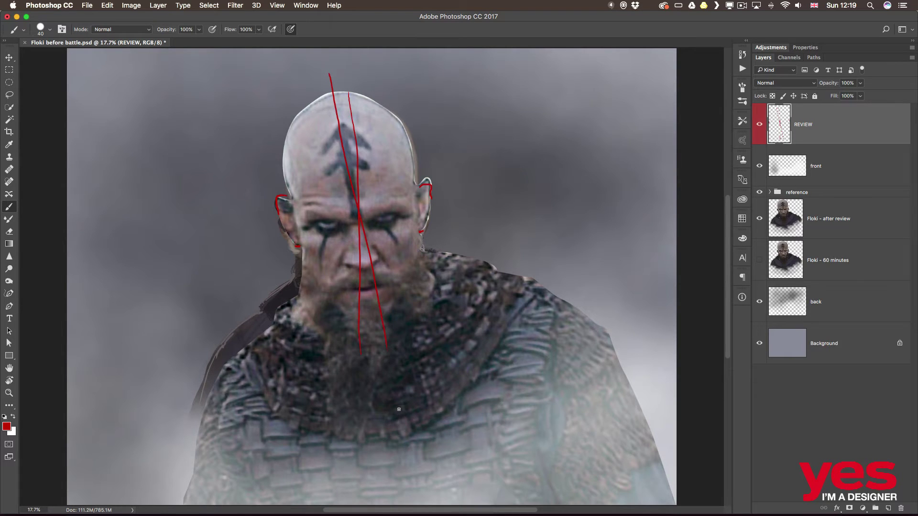
key(ctrl+z)
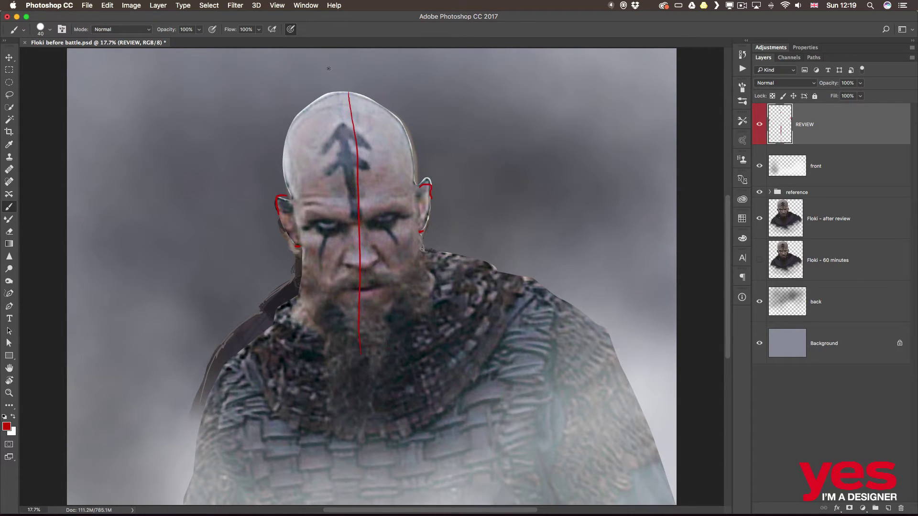
drag(330, 70, 382, 387)
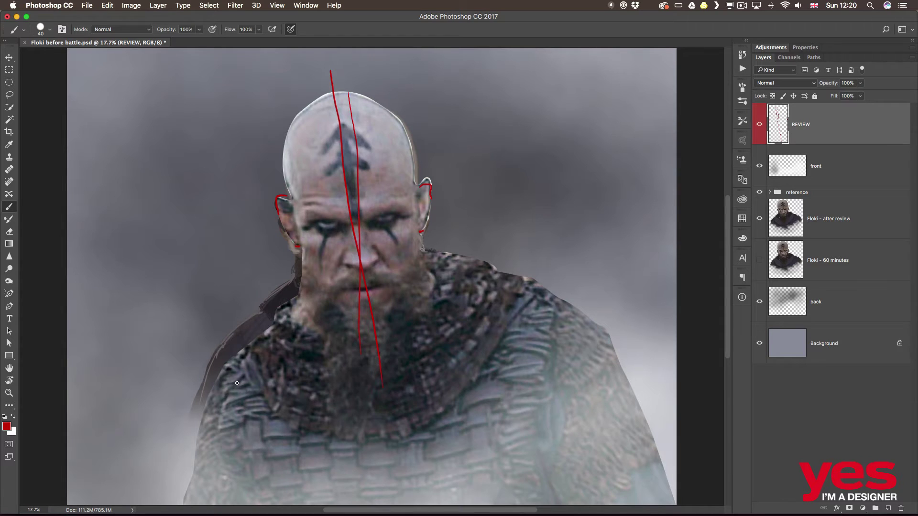
Draw a straight red slanted line across the reference's shoulders, and a flatter one across the painted shoulders with the reference hidden.
drag(237, 382, 249, 378)
shift+click(548, 274)
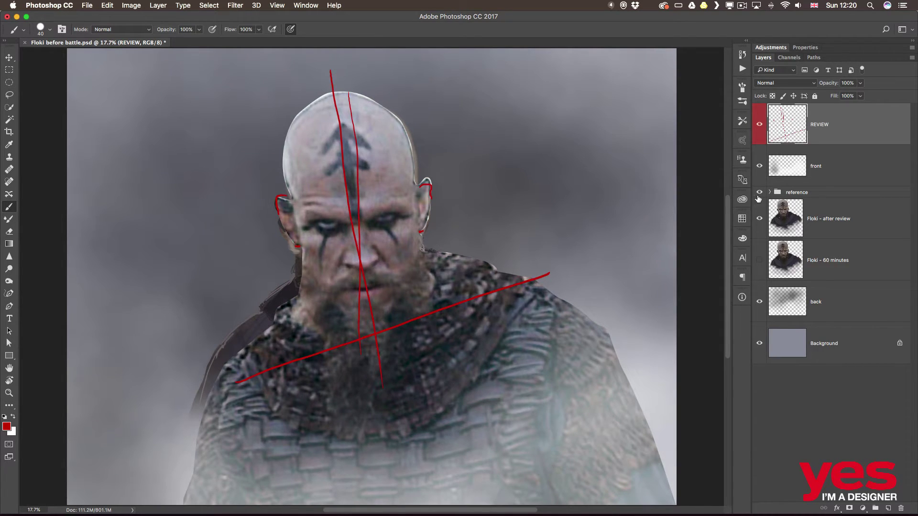
click(759, 192)
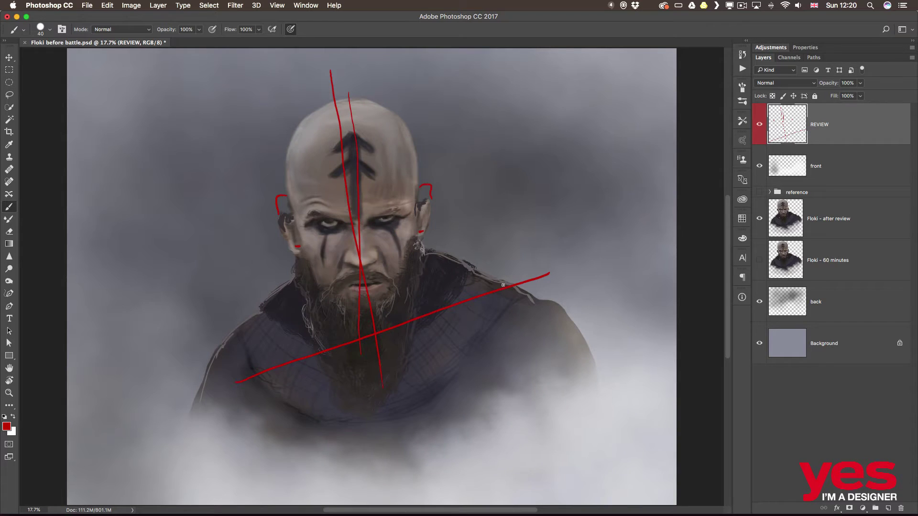
click(239, 338)
shift+click(577, 318)
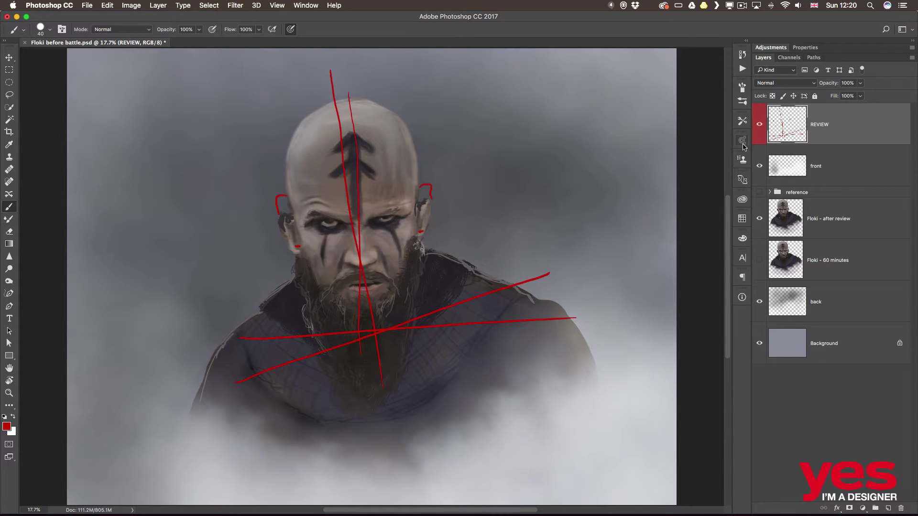
Hide the REVIEW layer and compare the unmarked painting with the reference group.
click(760, 125)
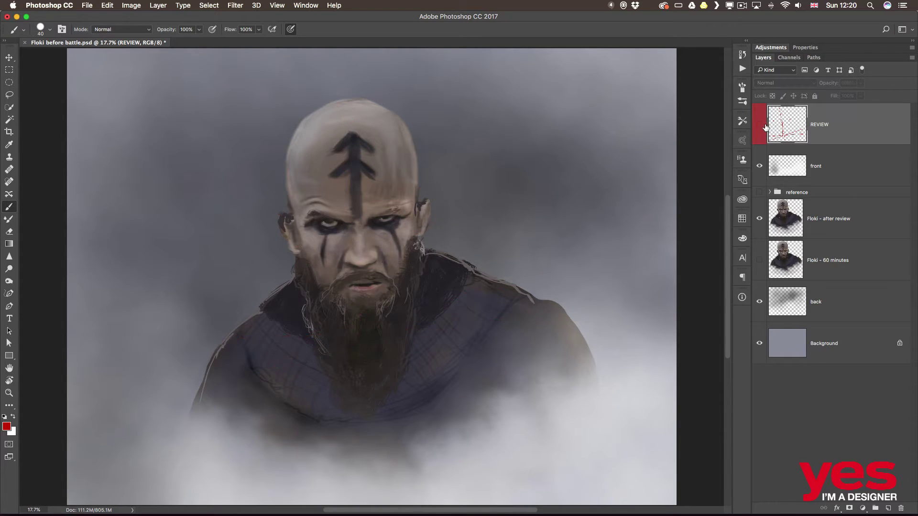
click(759, 193)
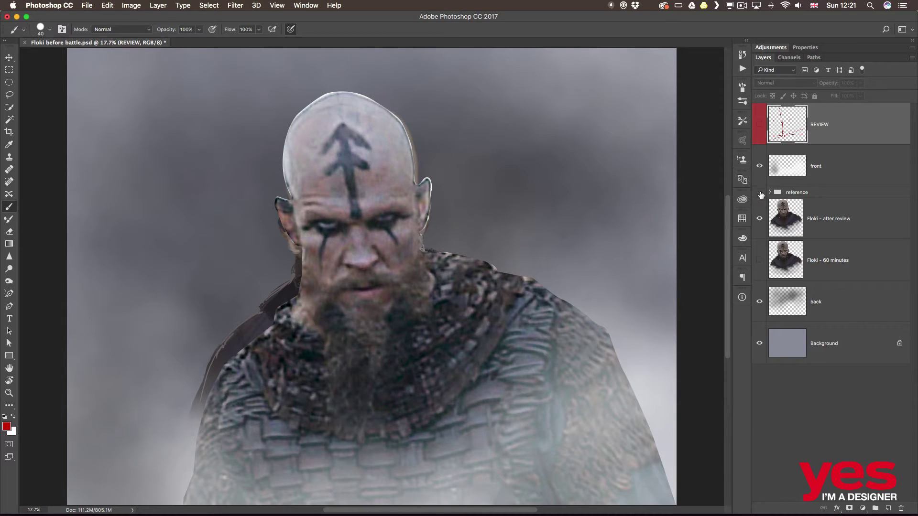
click(760, 192)
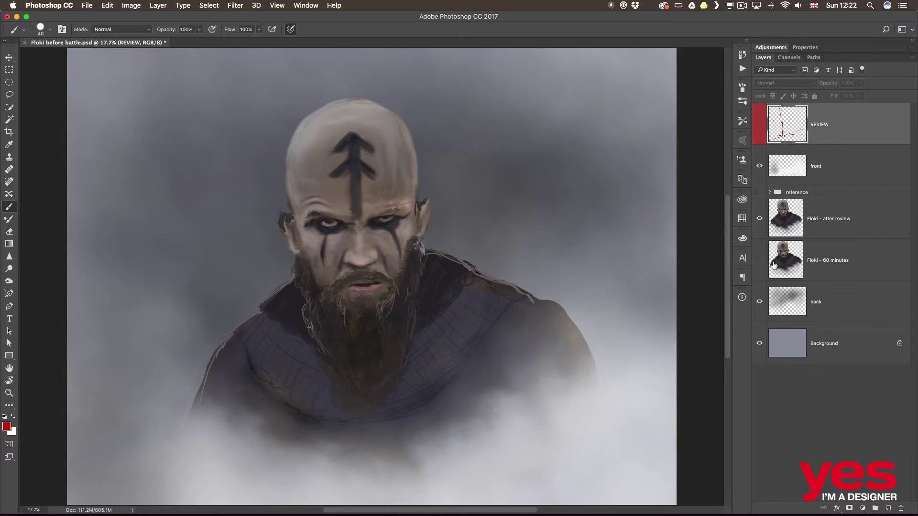
Load the Shape 1 silhouette from the reference group as a selection, and hide the collapsed group to see the outline over the painting.
click(760, 192)
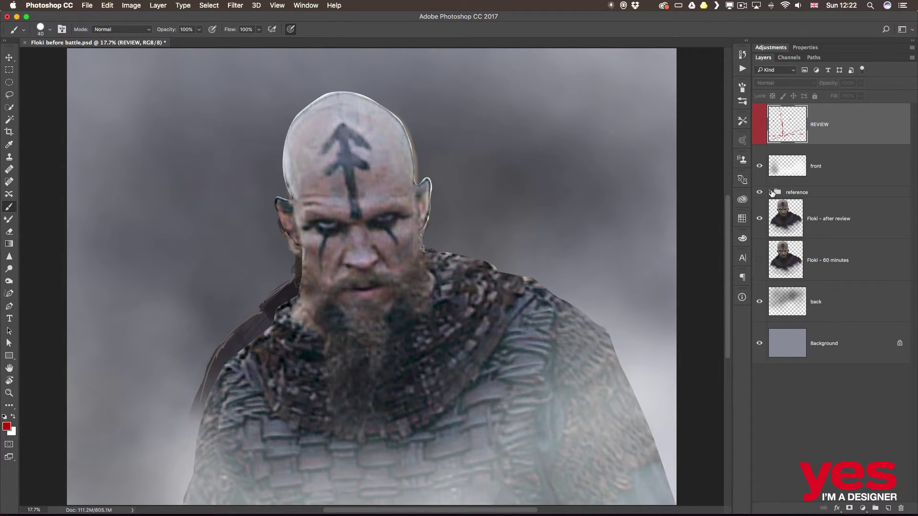
click(771, 193)
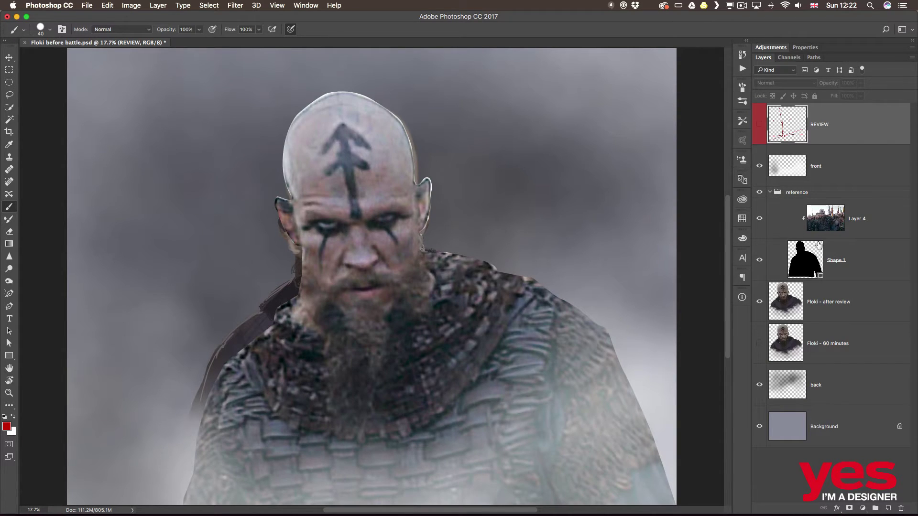
super+click(800, 263)
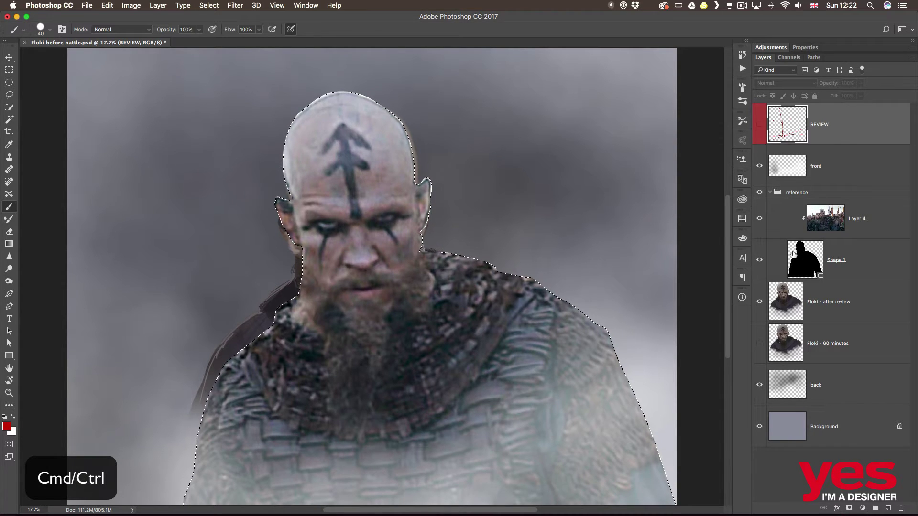
click(770, 193)
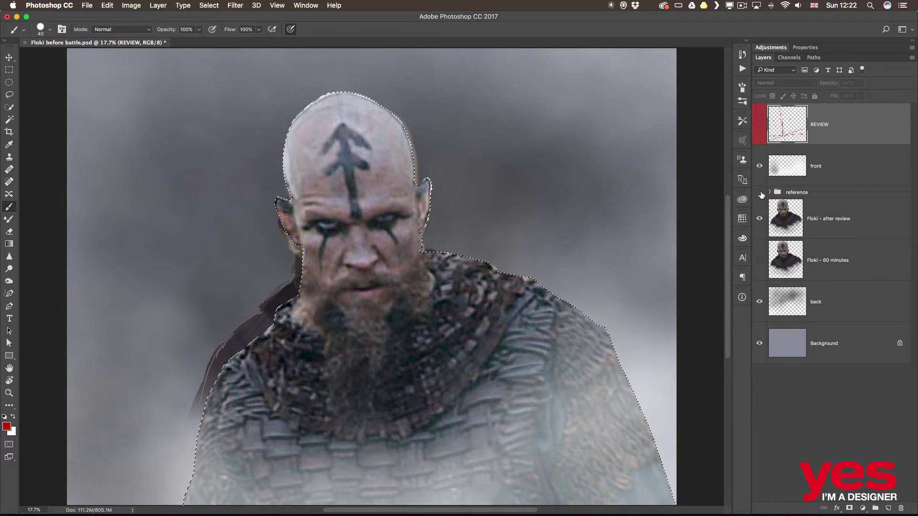
click(760, 193)
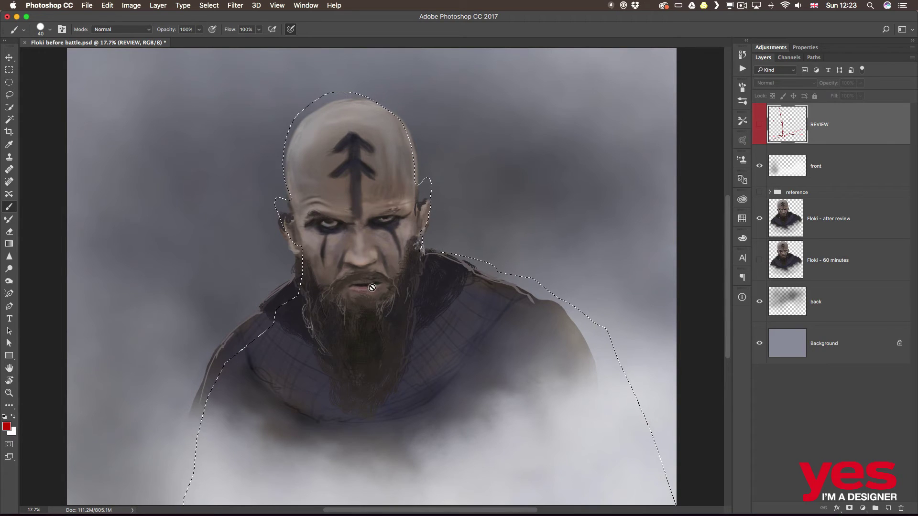
Compare the painted figure with the photo inside the silhouette selection by switching the reference group on and off, leaving it hidden.
click(759, 192)
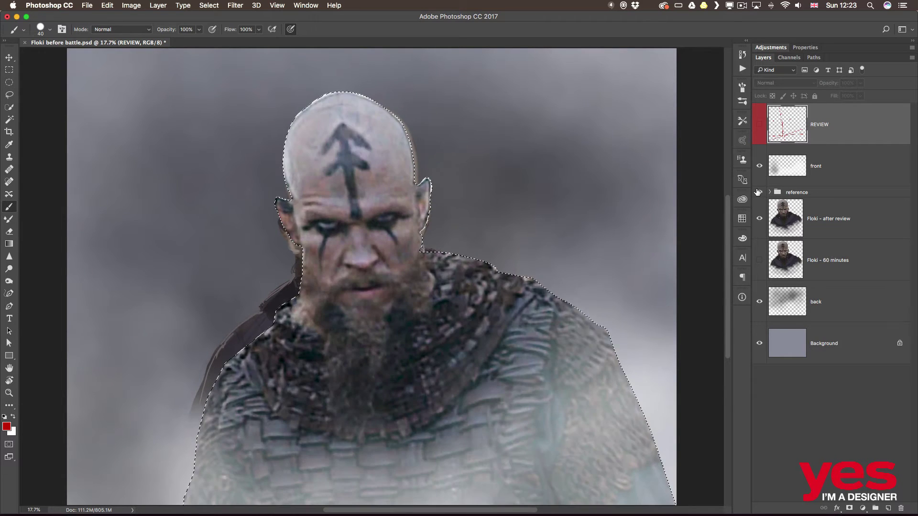
click(760, 192)
click(759, 192)
click(760, 193)
click(759, 193)
click(760, 193)
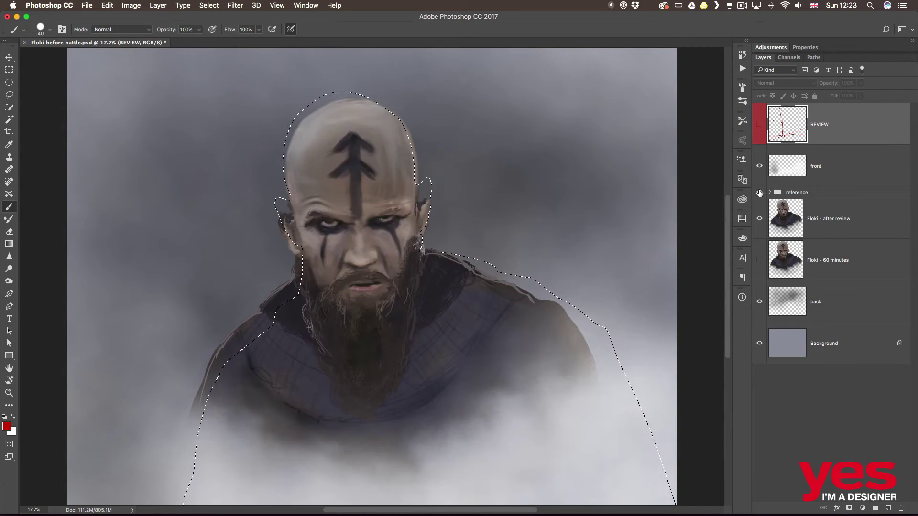
Compare the painted head, ears and shoulders with the photo by repeatedly switching the reference group, ending with the photo shown.
click(759, 192)
click(759, 192)
click(759, 193)
click(760, 193)
click(759, 192)
click(760, 192)
click(759, 192)
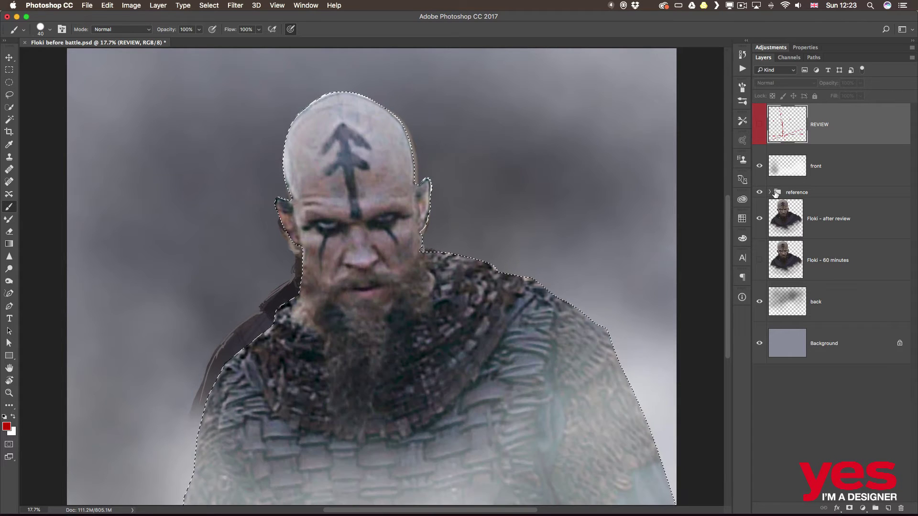
click(759, 193)
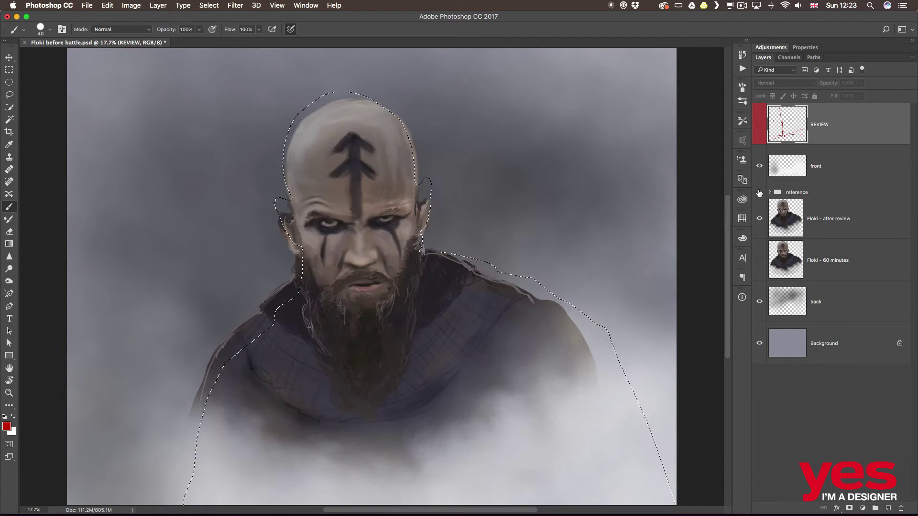
click(759, 192)
click(759, 193)
click(759, 192)
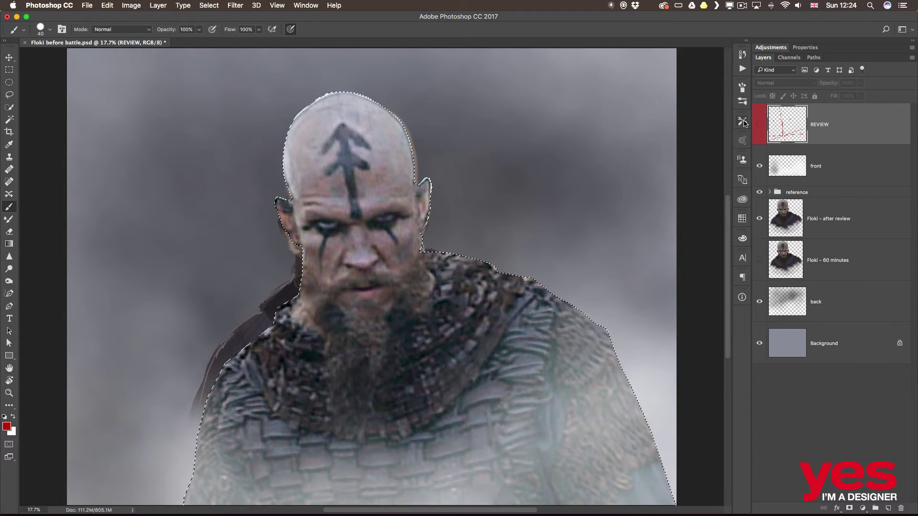
Show the REVIEW layer, mark the reference's mouth position with a short red horizontal line, and hide the reference group.
click(760, 124)
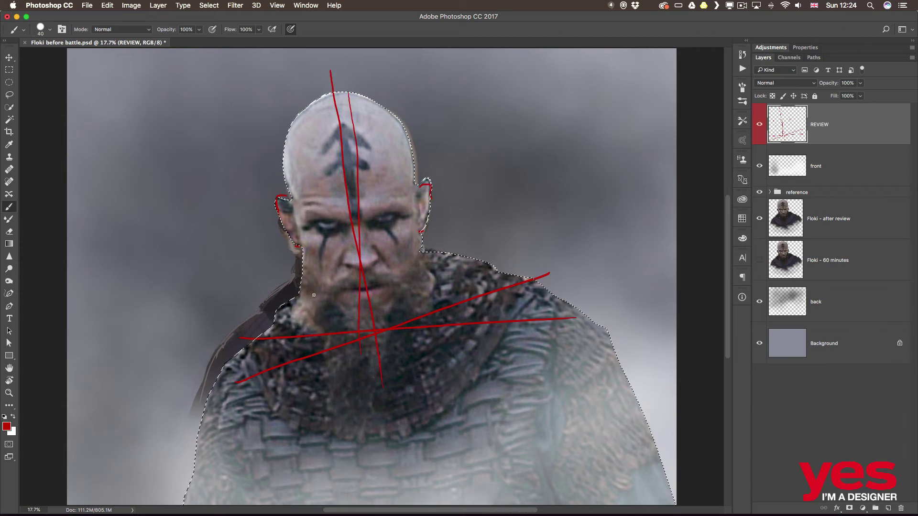
drag(349, 289, 378, 288)
click(759, 192)
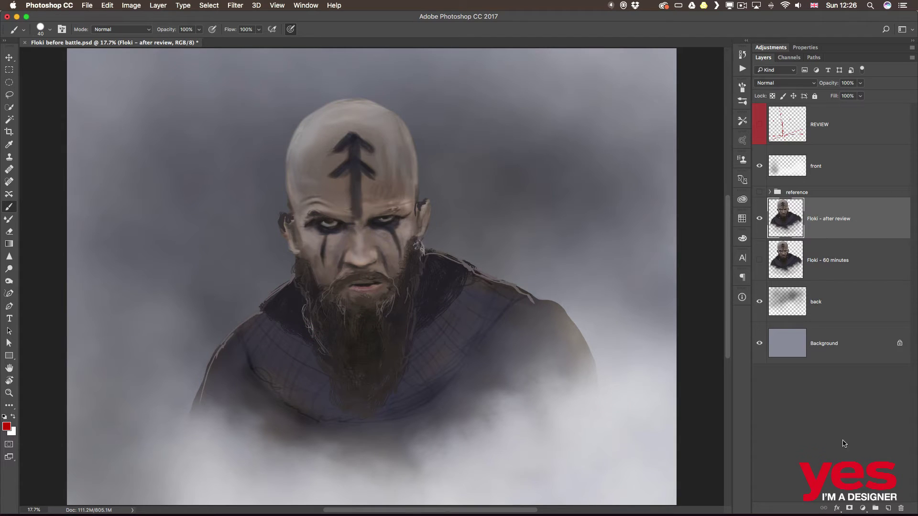
Add a Levels adjustment layer above the Floki - after review layer and clip it to that layer.
click(863, 509)
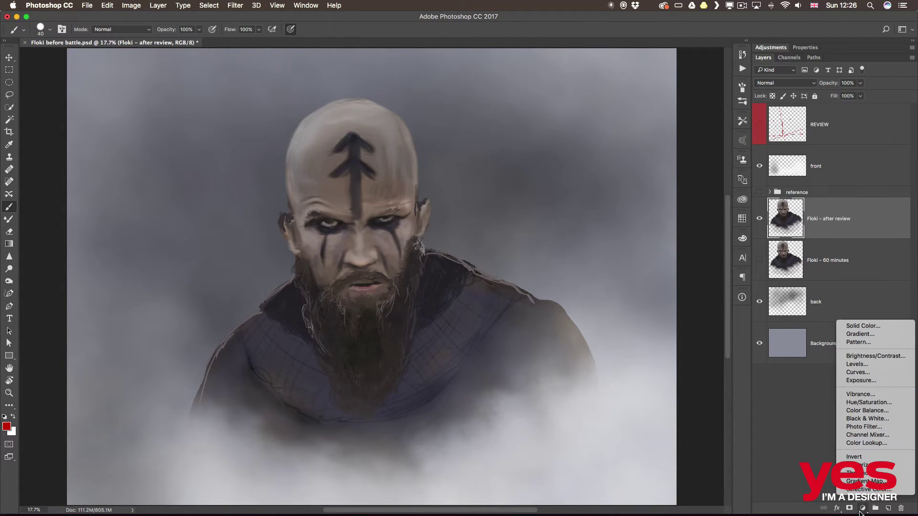
click(865, 367)
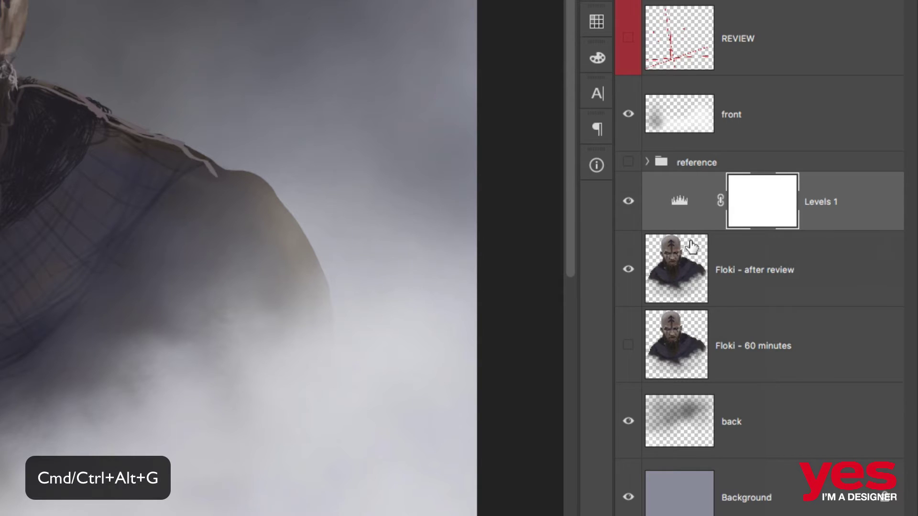
key(ctrl+alt+g)
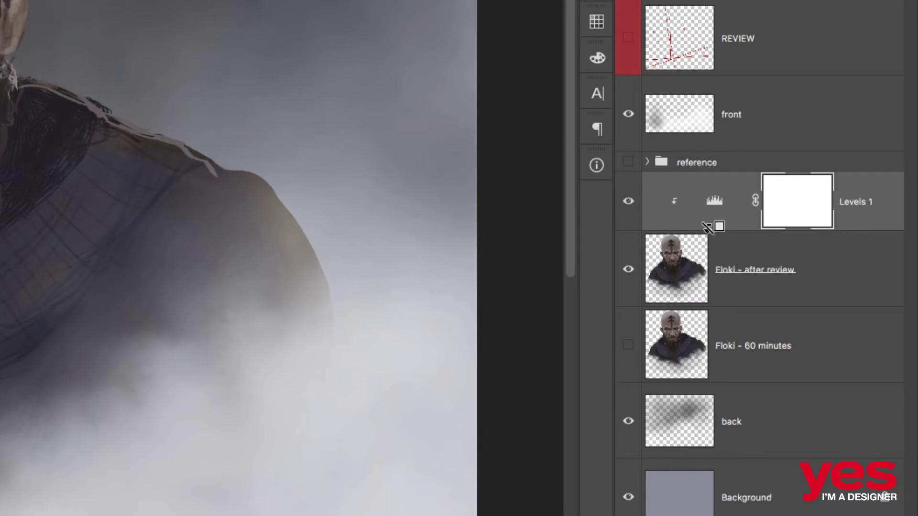
alt+click(715, 228)
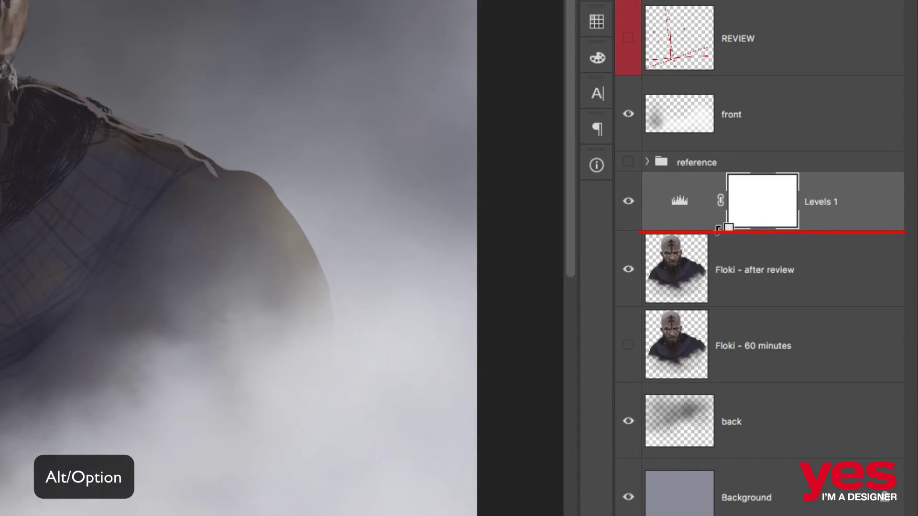
alt+click(719, 229)
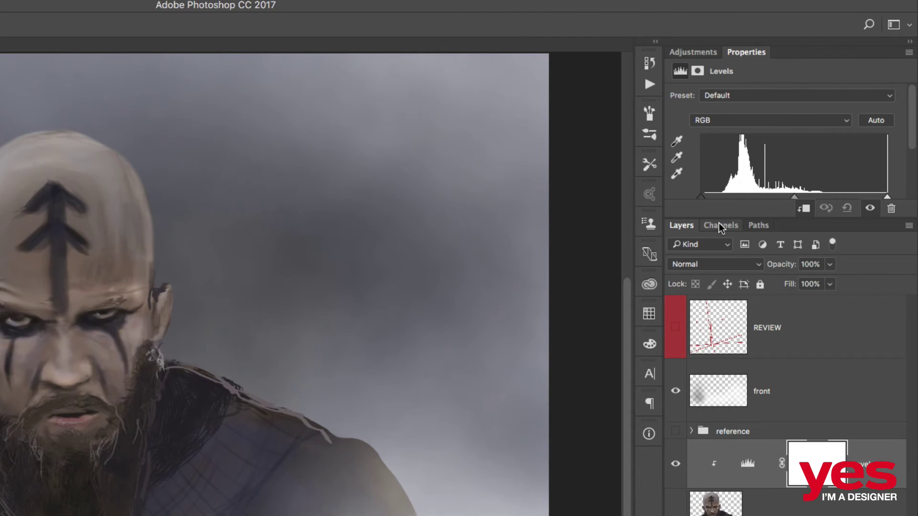
Set the Levels input black point to 15 and white point to 183 to strengthen the figure's contrast.
drag(720, 220, 715, 300)
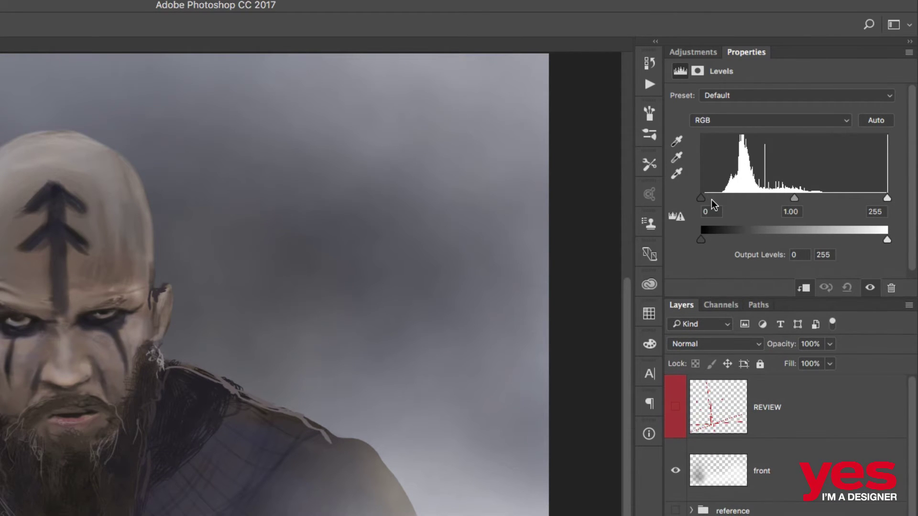
drag(701, 198, 712, 200)
drag(885, 199, 829, 196)
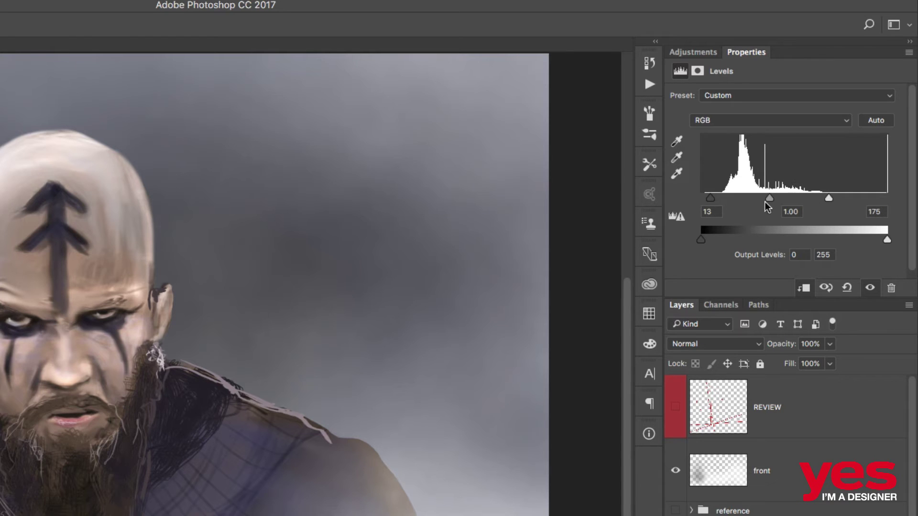
drag(832, 199, 834, 200)
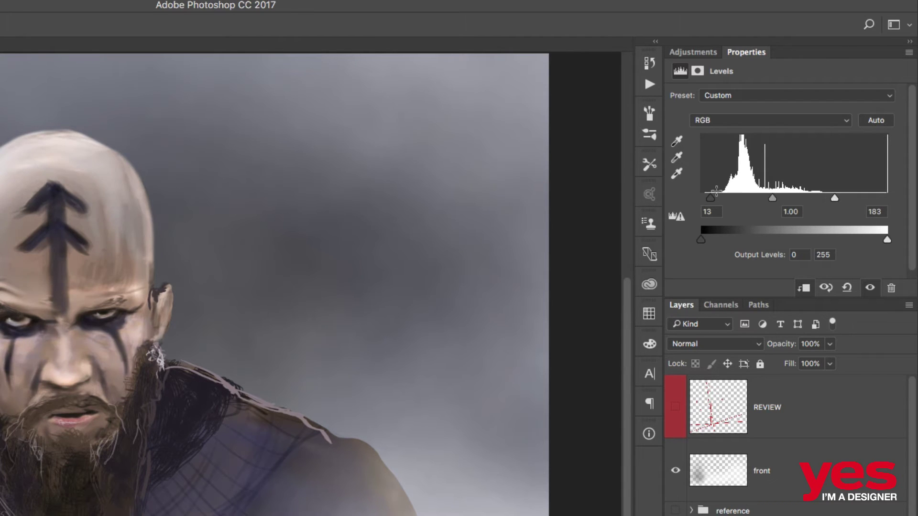
drag(711, 198, 712, 196)
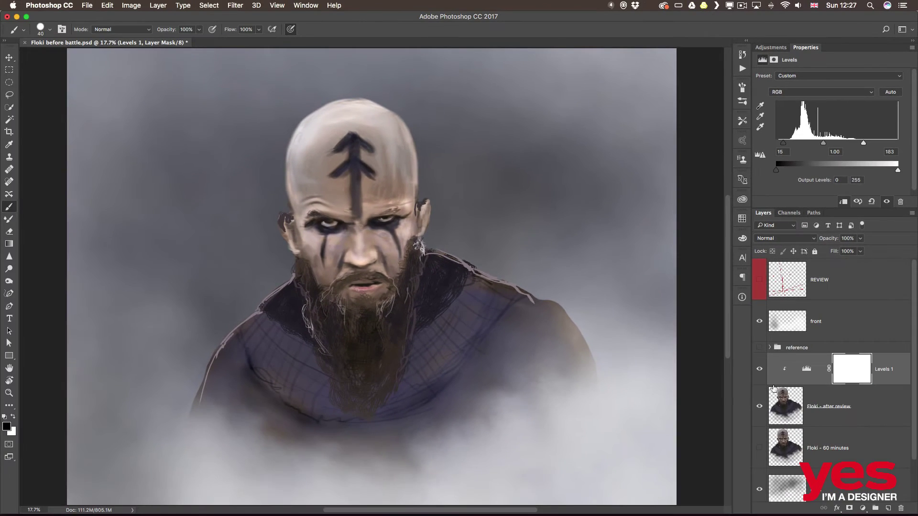
Compare the figure with and without the Levels adjustment, set its white point to 175, and leave it visible.
click(756, 371)
click(758, 370)
click(757, 370)
click(757, 371)
drag(863, 143, 859, 143)
click(756, 370)
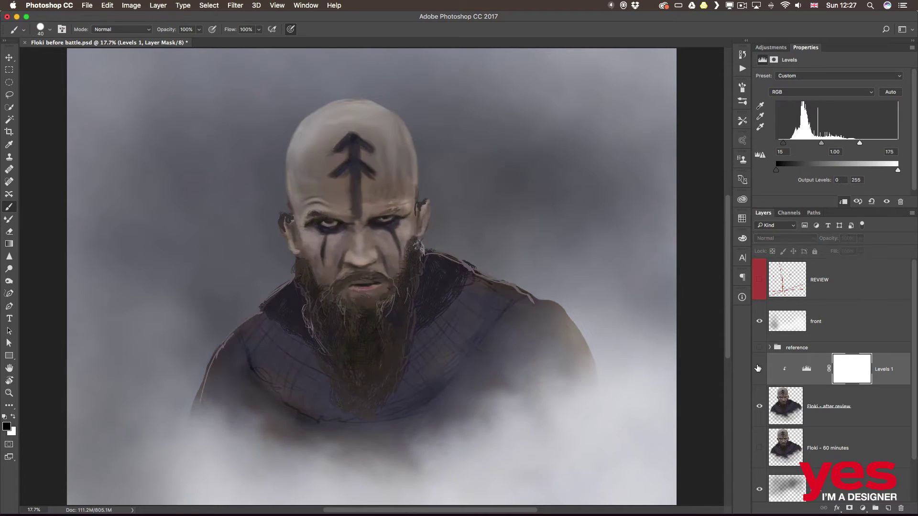
click(756, 369)
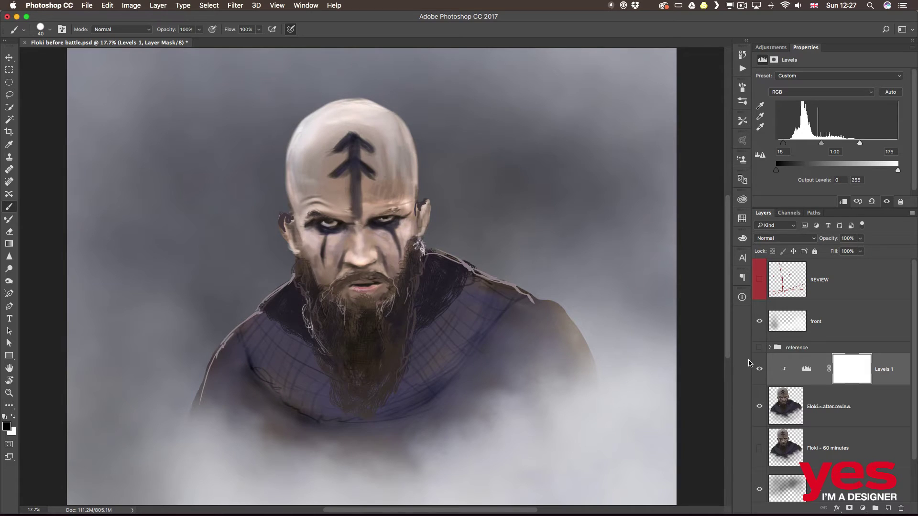
Add a Color Balance adjustment layer above Levels 1 and clip it to the Floki - after review layer.
click(862, 510)
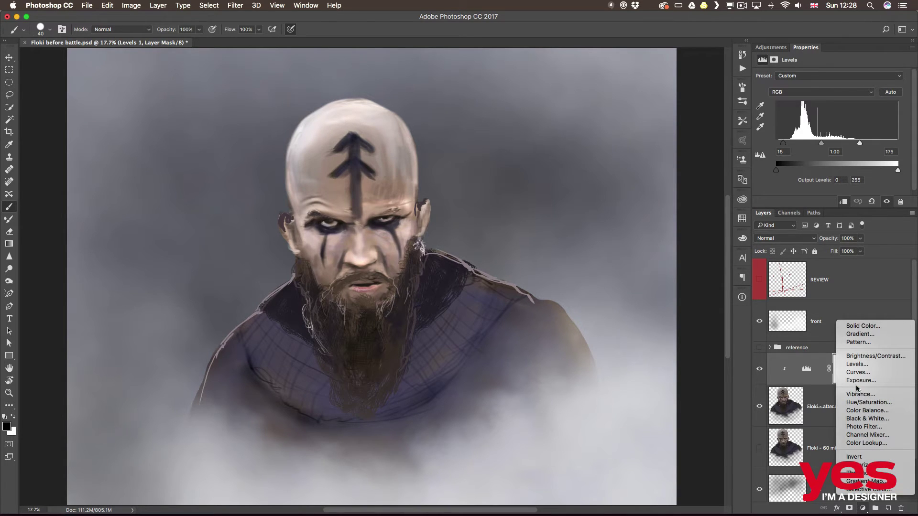
click(874, 412)
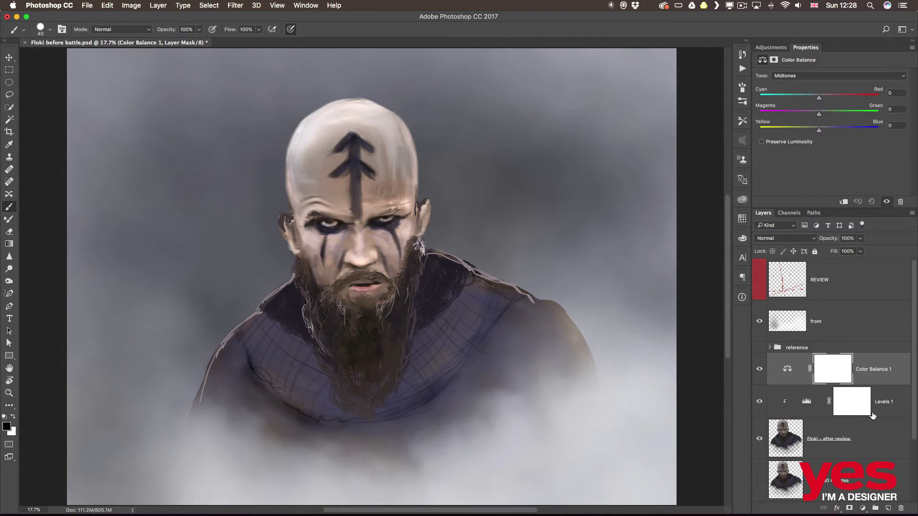
alt+click(806, 385)
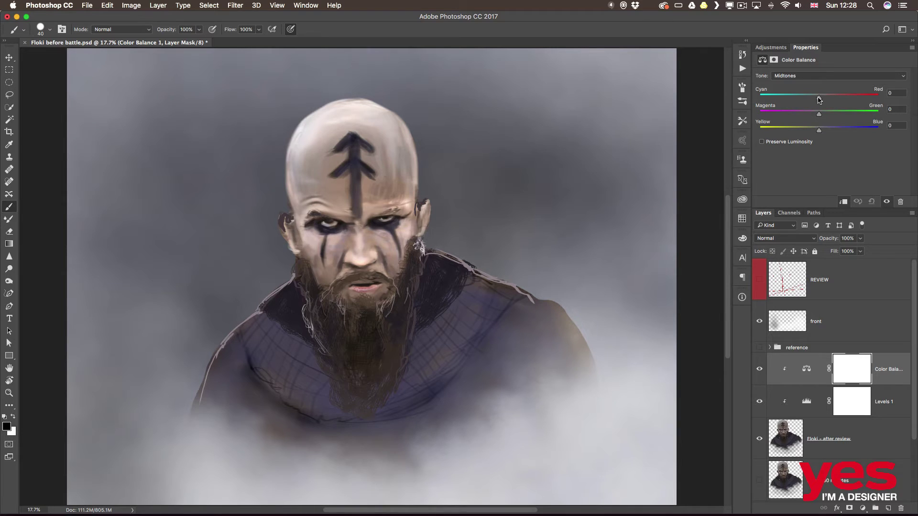
Shift the figure's color balance toward warmer, redder tones and collapse the adjustment's properties.
drag(821, 99, 828, 99)
mouse_move(829, 98)
mouse_down()
mouse_move(810, 129)
mouse_move(827, 133)
mouse_up()
drag(828, 98, 818, 100)
mouse_move(818, 98)
mouse_down()
mouse_move(829, 100)
mouse_move(817, 131)
mouse_up()
double_click(804, 48)
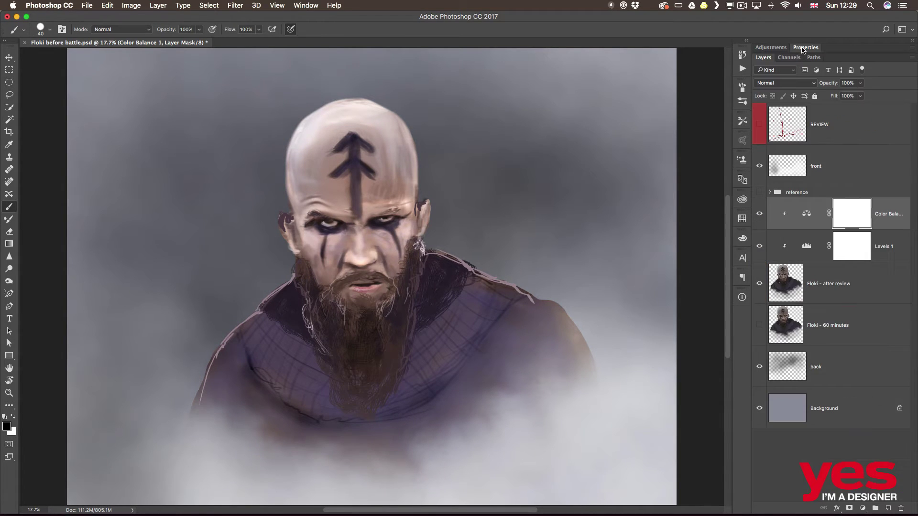
On the Floki - after review layer, lasso the ear on the viewer's left, move it up to its red REVIEW mark, and deselect.
click(831, 301)
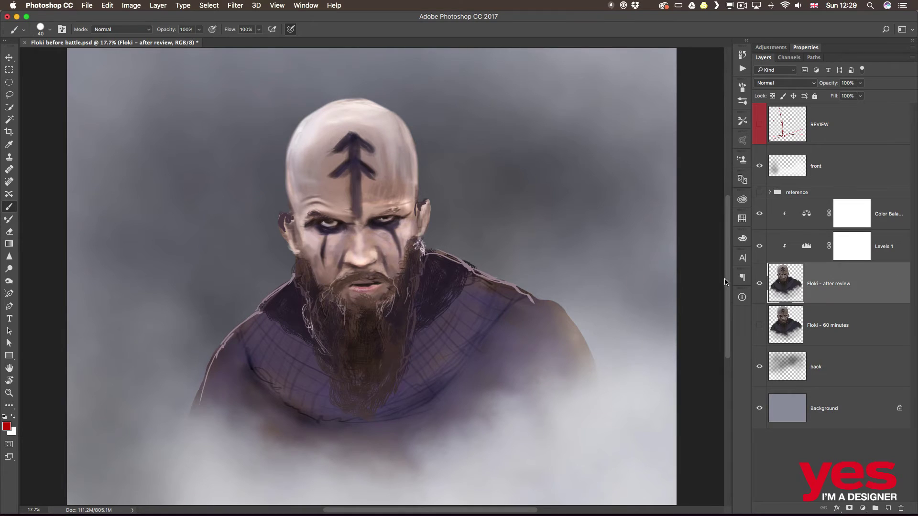
click(760, 124)
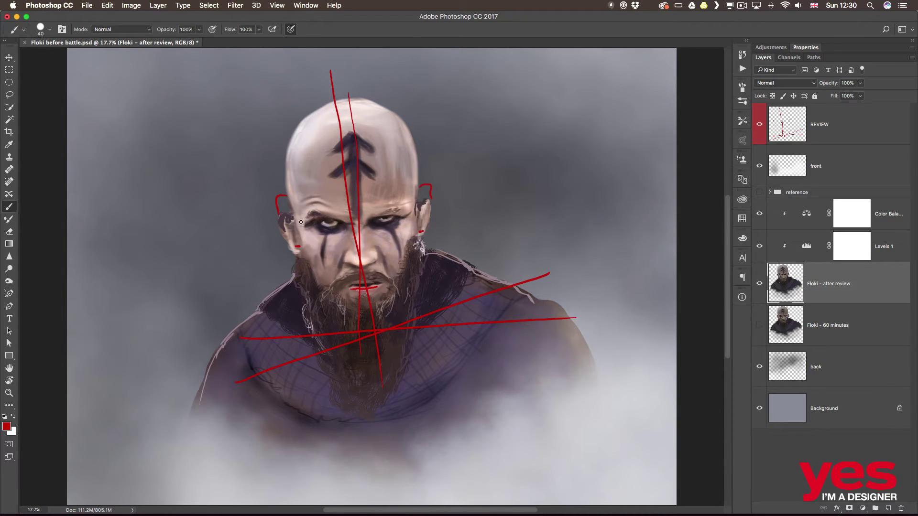
key(l)
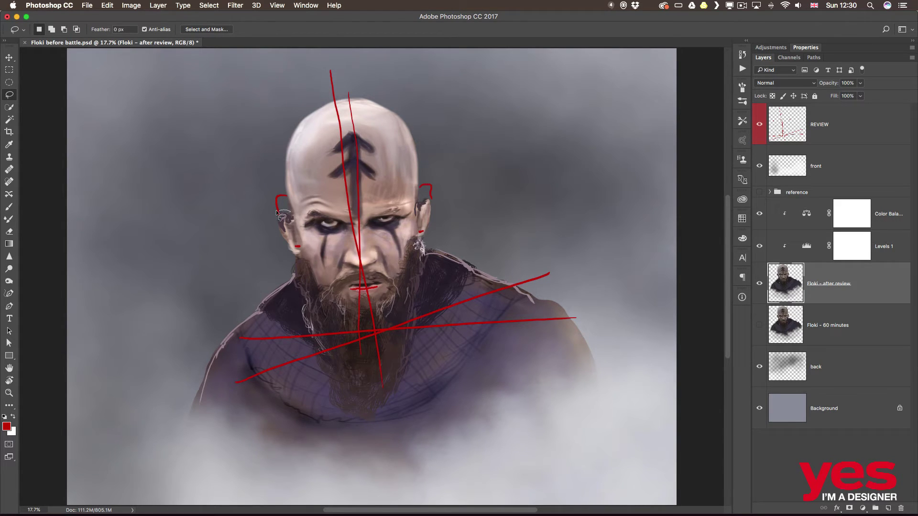
mouse_move(276, 212)
mouse_down()
mouse_move(280, 237)
mouse_move(304, 259)
mouse_move(297, 218)
mouse_move(285, 214)
mouse_up()
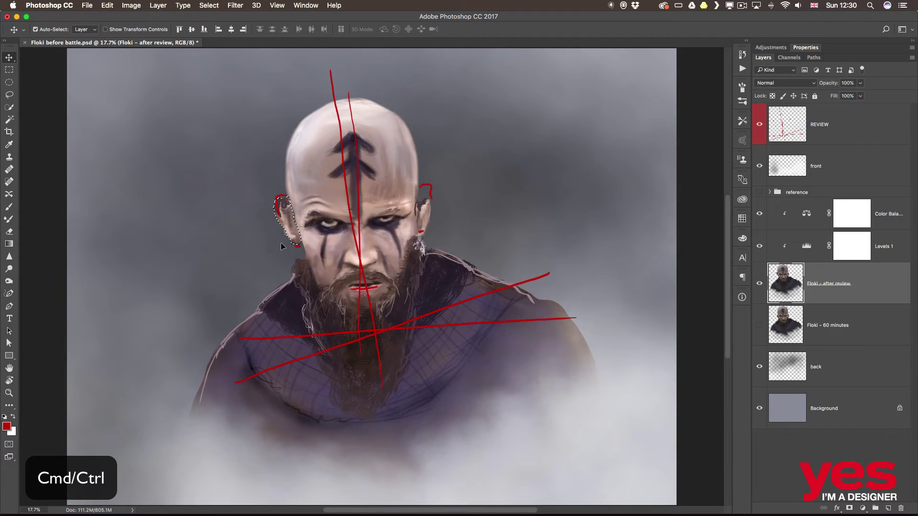
key(ctrl+d)
Lasso the ear on the viewer's right, raise it to its red mark, and enlarge it to about 105% width and 114% height.
key(l)
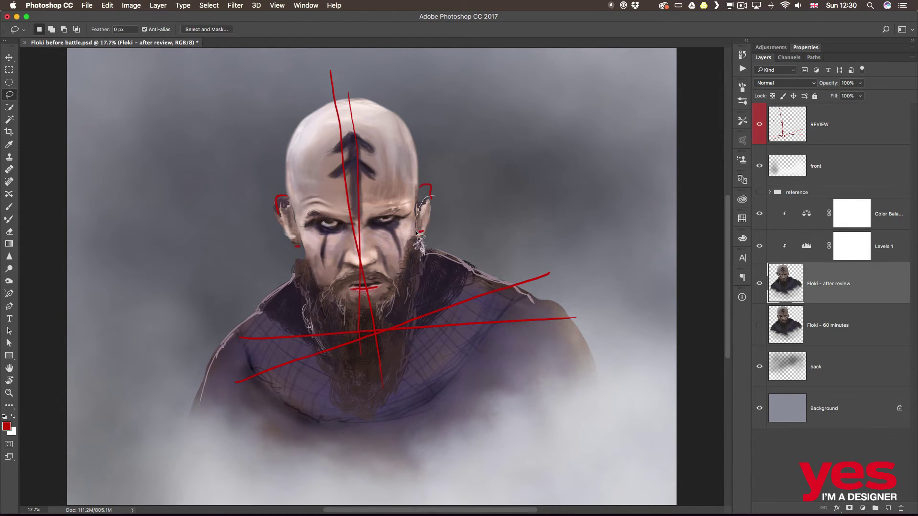
mouse_move(430, 242)
mouse_down()
mouse_move(436, 198)
mouse_move(428, 221)
mouse_move(425, 206)
mouse_up()
key(ctrl+t)
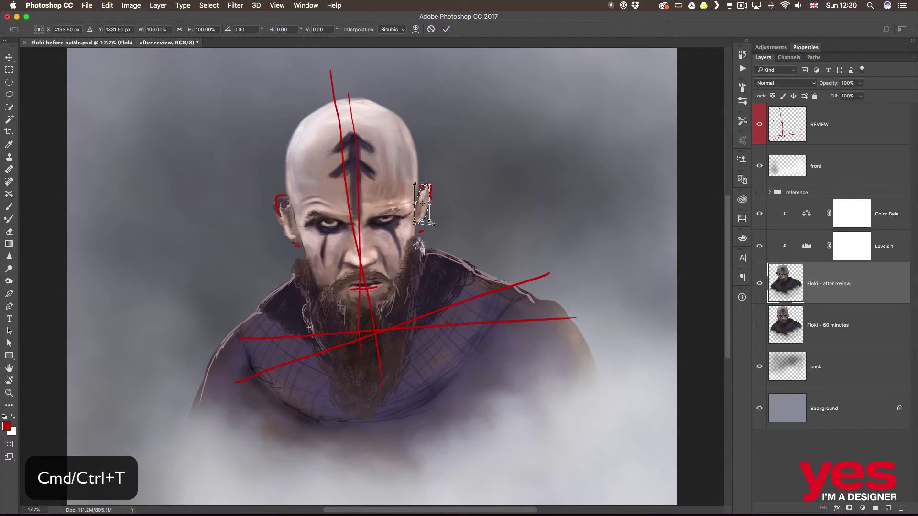
drag(431, 223, 431, 209)
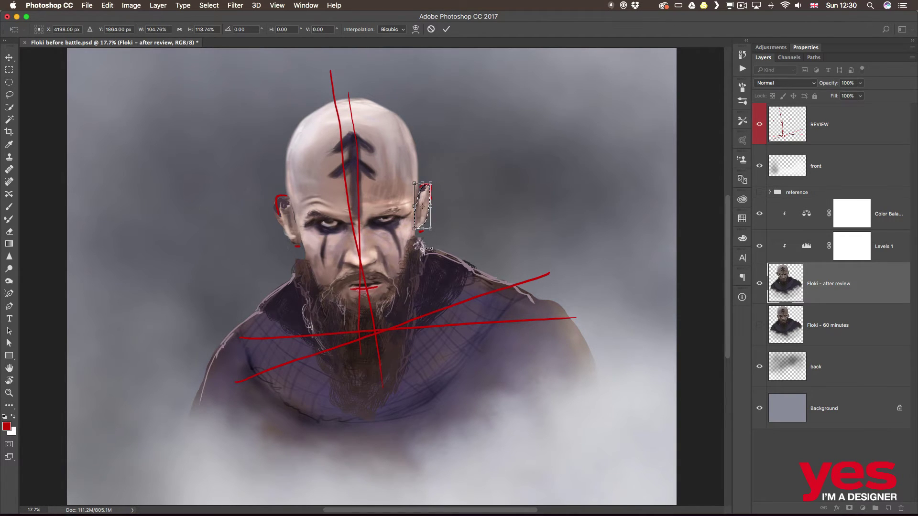
key(Return)
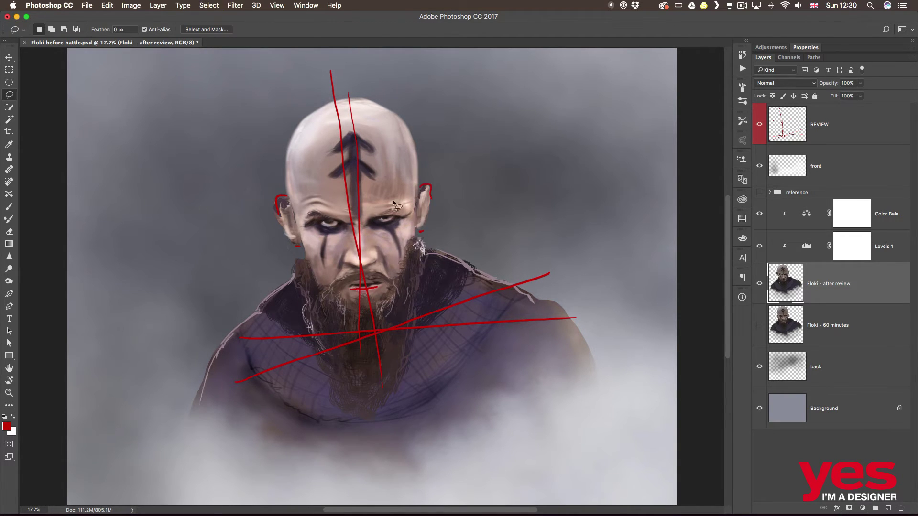
Hide the REVIEW layer and make a loose lasso selection around the painted mouth.
click(760, 125)
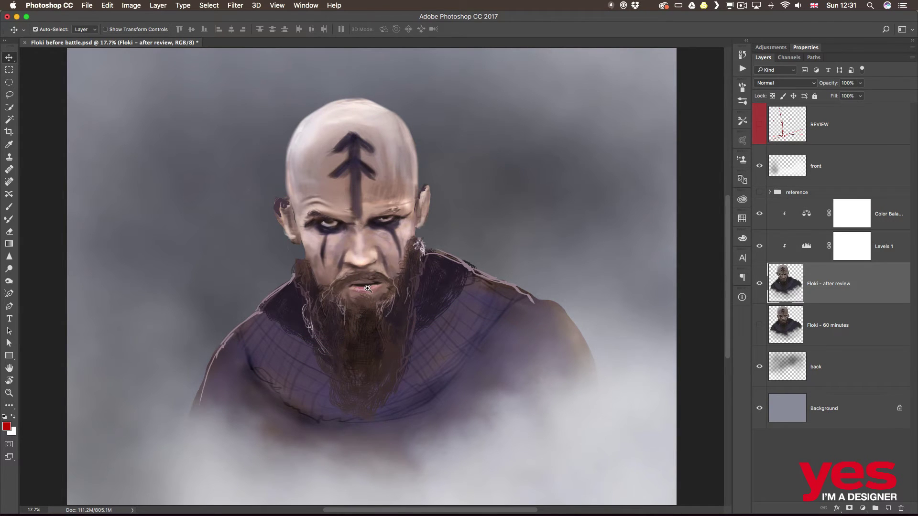
mouse_move(365, 286)
mouse_down()
mouse_move(395, 283)
mouse_move(387, 286)
mouse_up()
key(l)
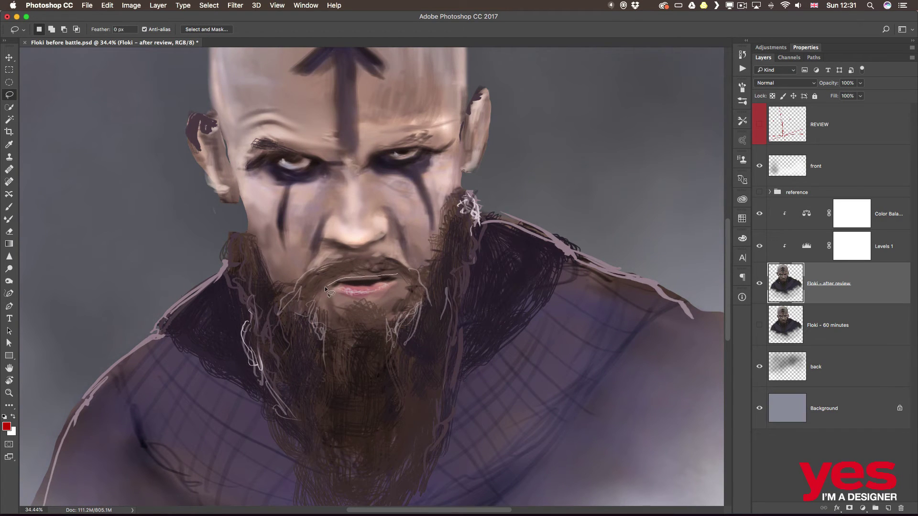
drag(325, 288, 347, 301)
mouse_move(399, 283)
mouse_down()
mouse_move(386, 266)
mouse_move(336, 274)
mouse_up()
Show the REVIEW marks, move a copy of the selected mouth down to the red mouth line, deselect, and hide the marks.
click(759, 124)
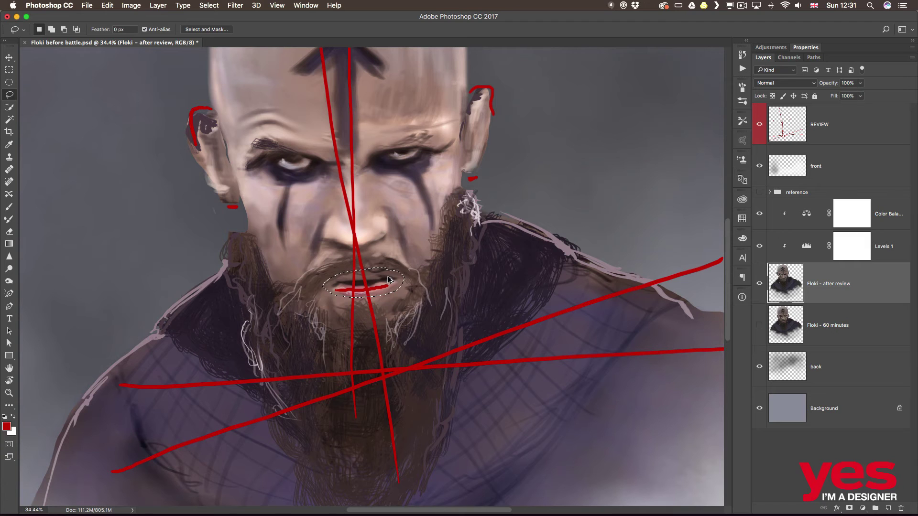
key(super+alt)
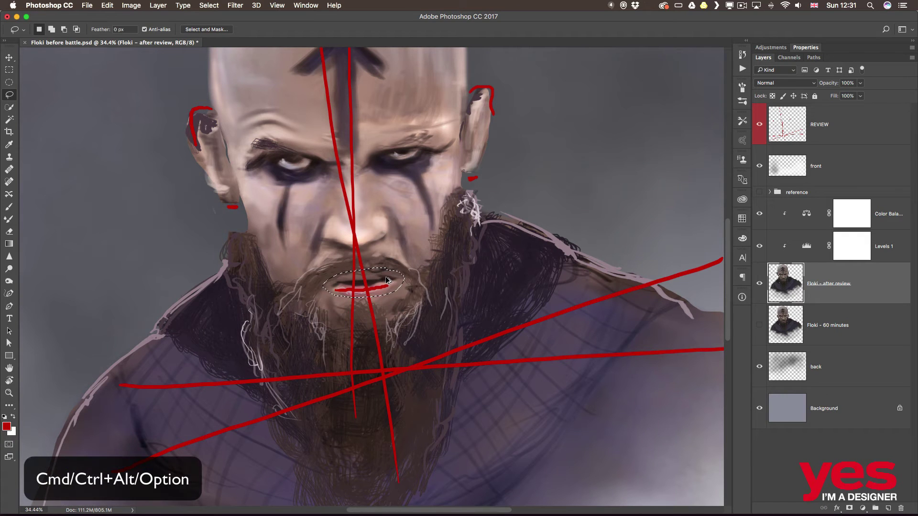
mouse_move(387, 281)
mouse_down()
mouse_move(397, 290)
mouse_move(463, 269)
mouse_move(383, 281)
mouse_move(389, 288)
mouse_up()
key(ctrl+d)
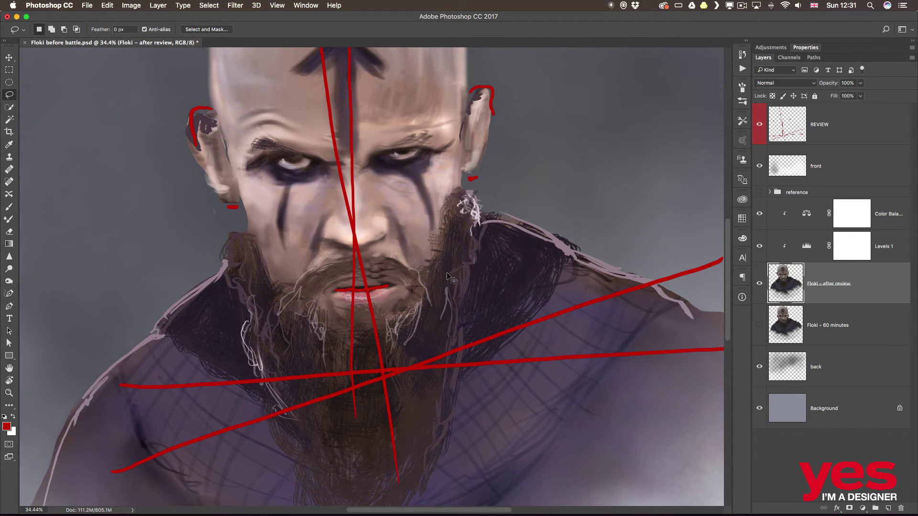
key(v)
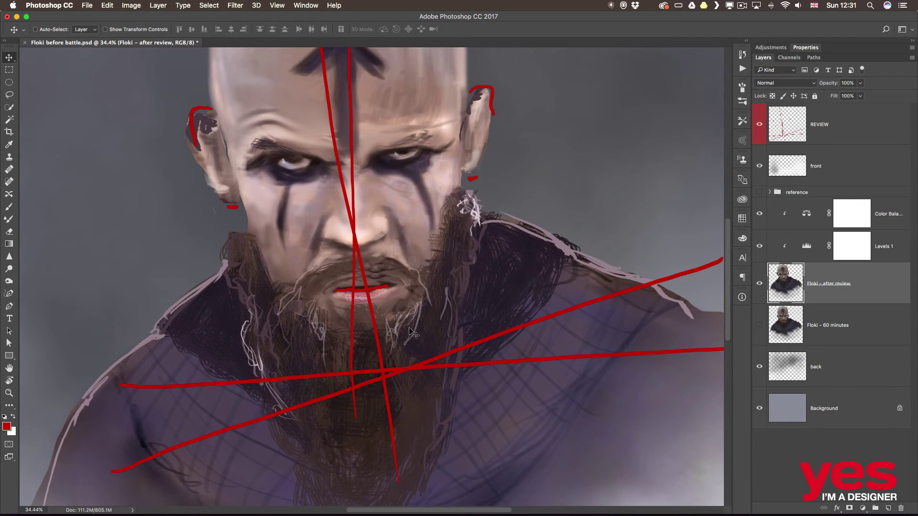
click(759, 124)
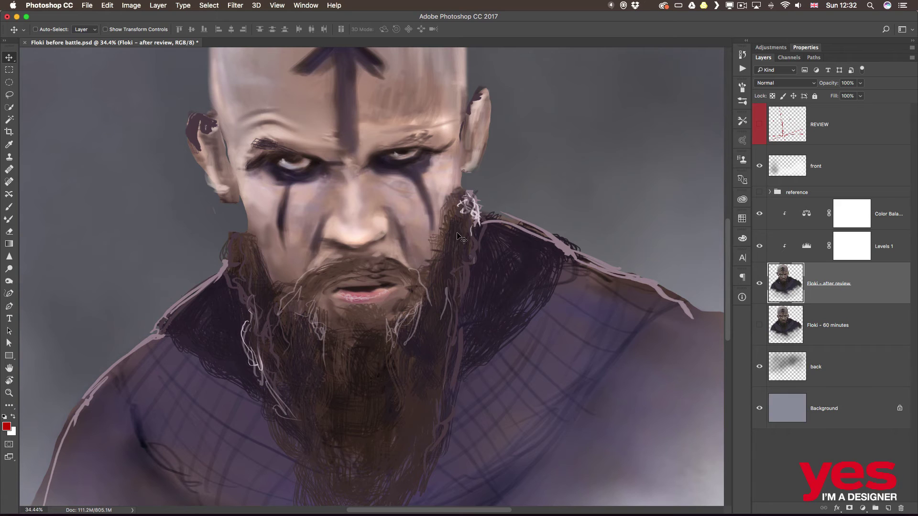
Blend the beard around the corner of the mouth on the viewer's right with a Mixer Brush of size 80.
key(b)
key(bracketleft)
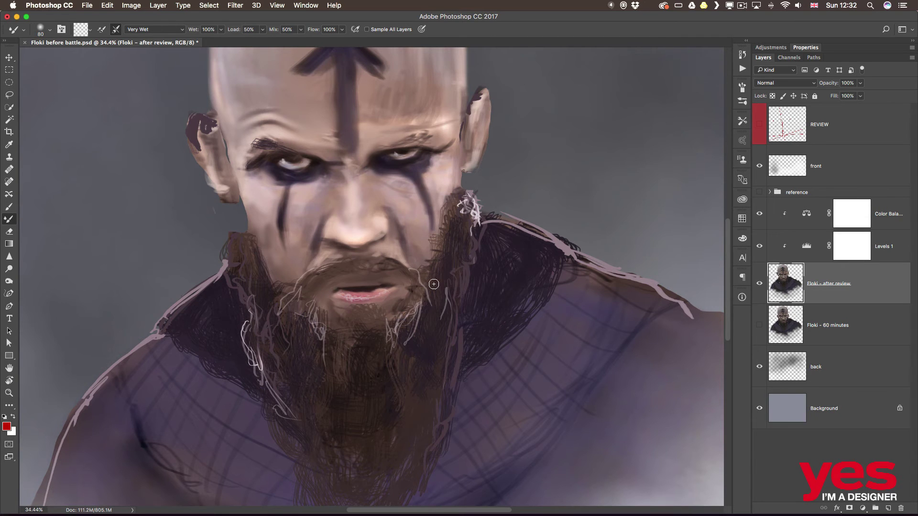
drag(431, 292, 404, 304)
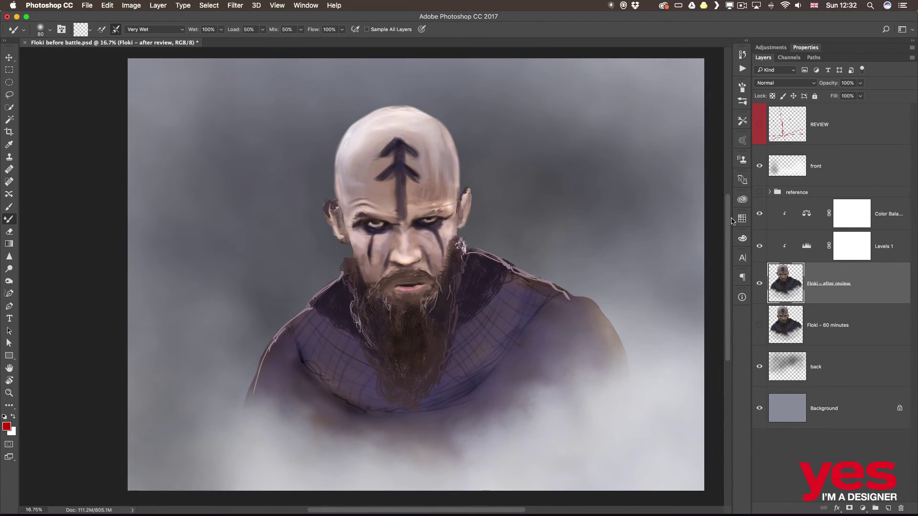
Load the outline of Shape 1 in the reference group as a selection and turn it into a layer mask on Floki - after review.
click(760, 192)
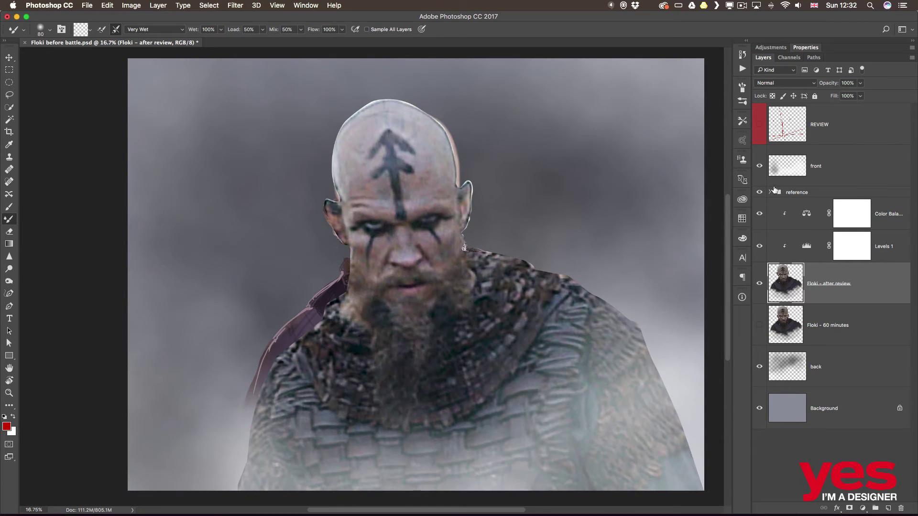
click(773, 192)
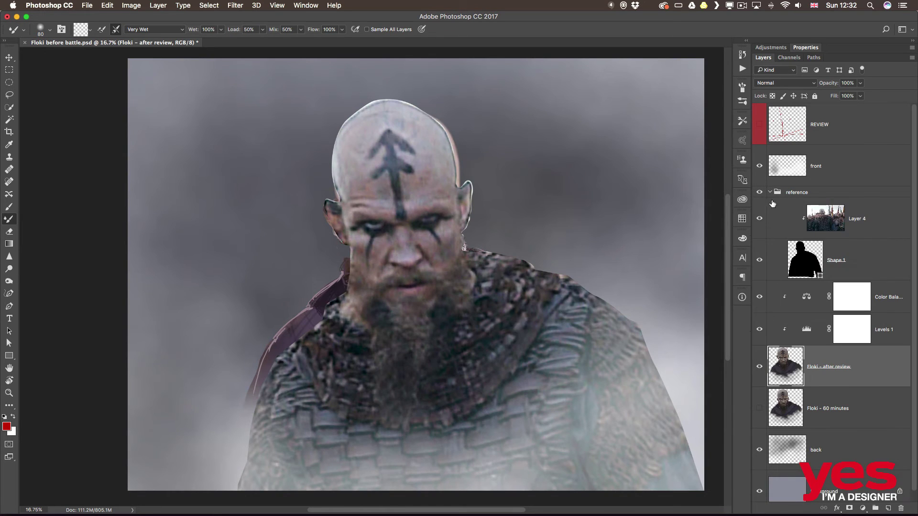
super+click(806, 260)
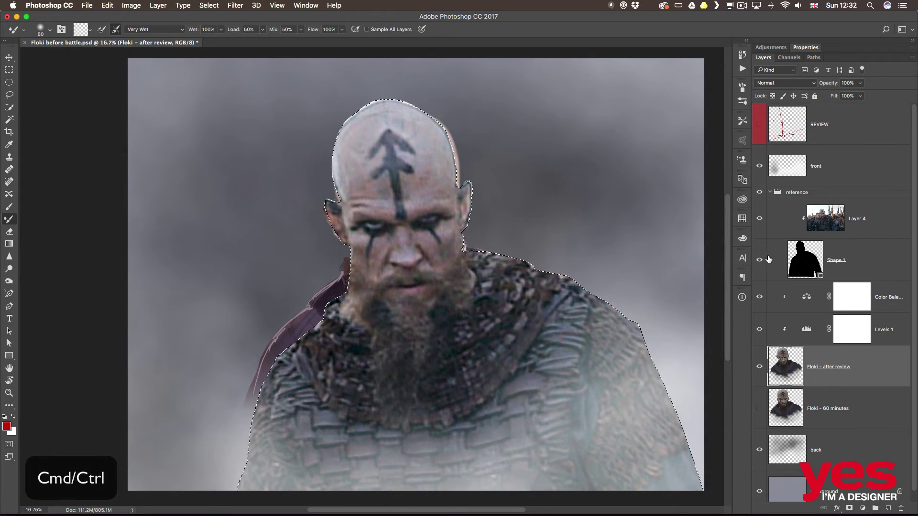
click(769, 192)
click(759, 192)
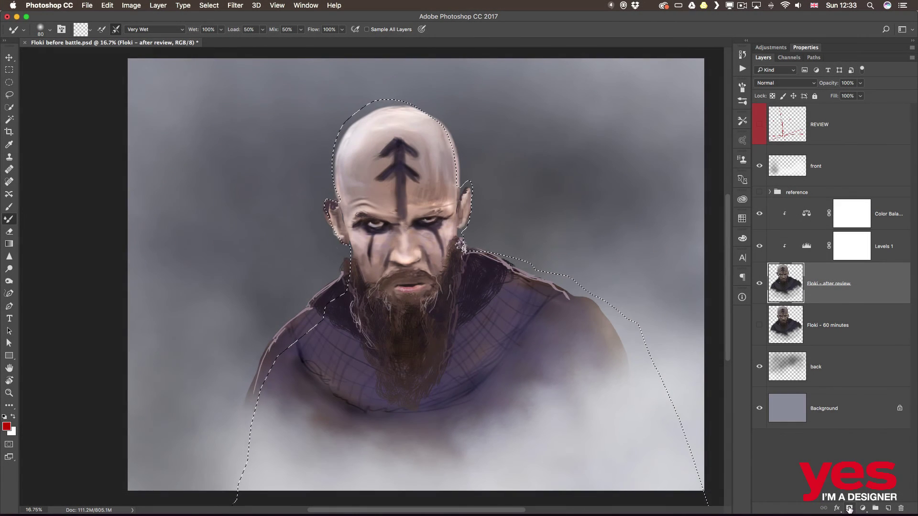
click(849, 507)
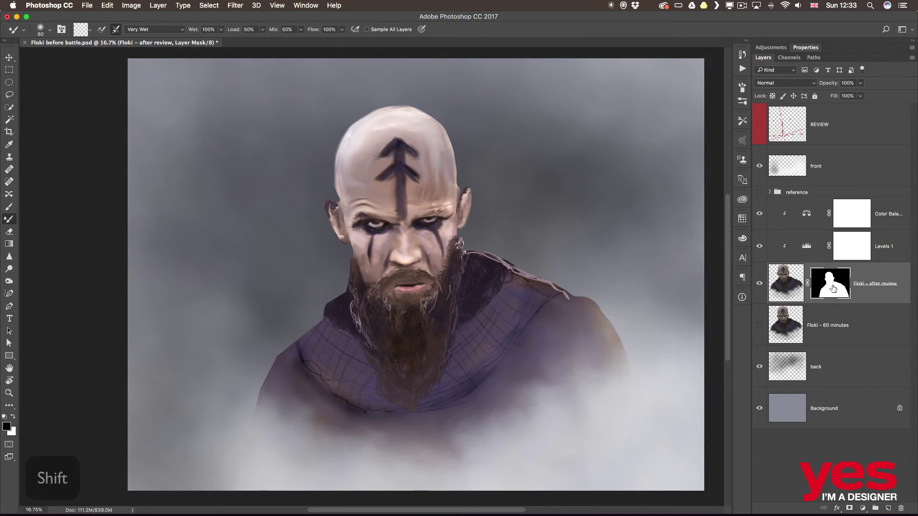
Compare the painting with the silhouette mask disabled and enabled to examine how it trims the head and shoulders.
shift+click(829, 290)
shift+click(832, 287)
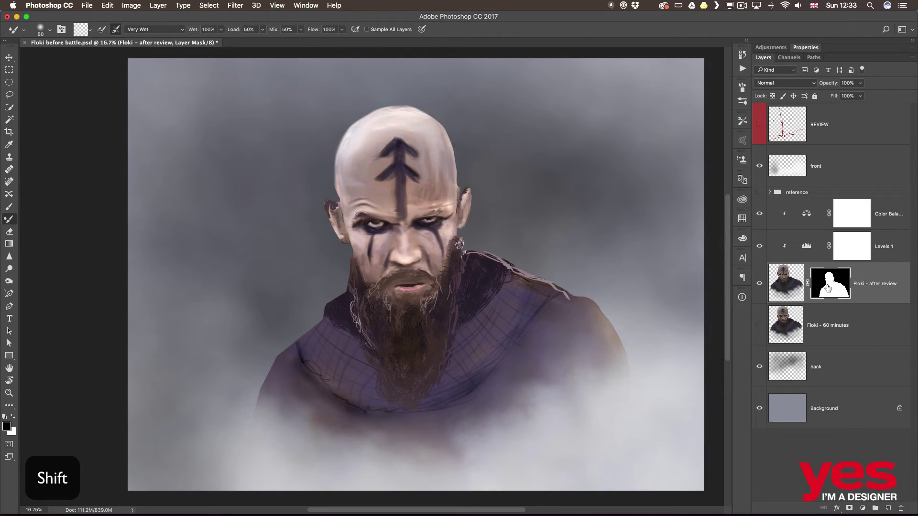
shift+click(832, 287)
shift+click(831, 286)
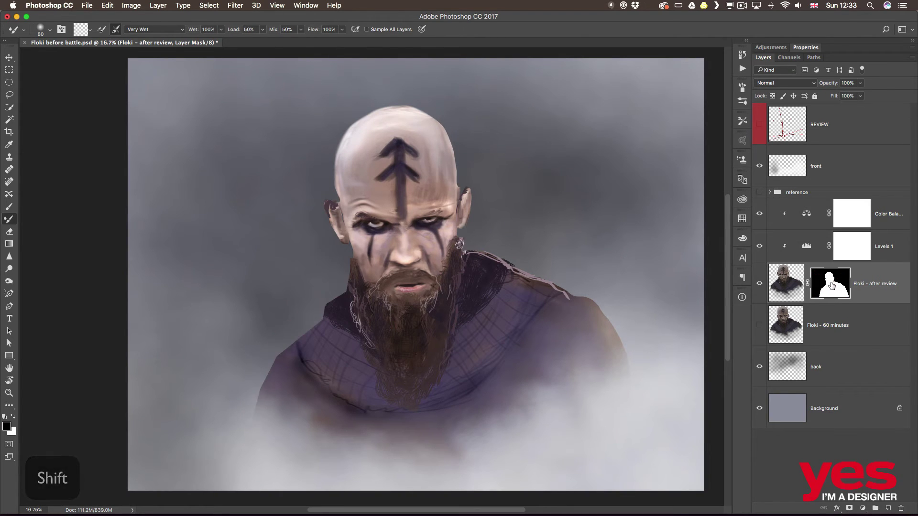
shift+click(832, 286)
shift+click(833, 286)
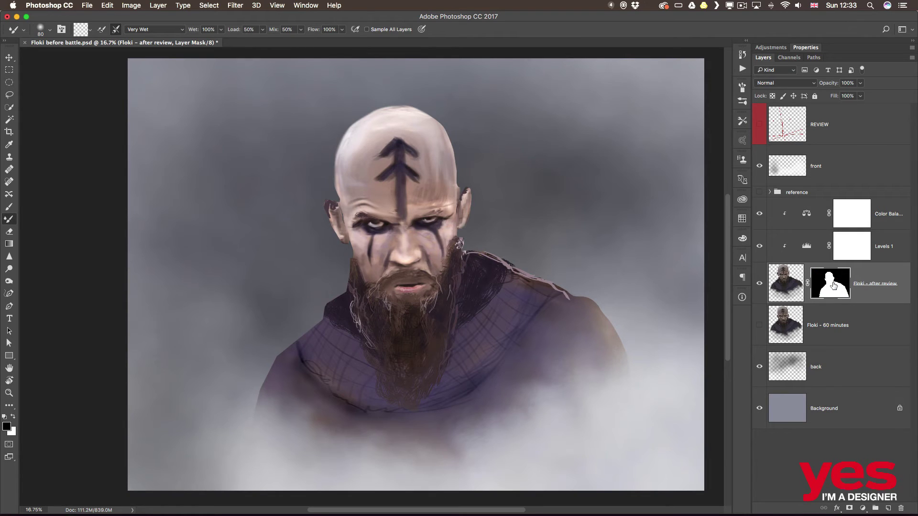
shift+click(833, 286)
shift+click(831, 284)
Target the painting instead of its mask and smear the skull's paint out to the mask outline with a Mixer Brush of size 367.
super+click(831, 287)
key(ctrl+d)
click(788, 279)
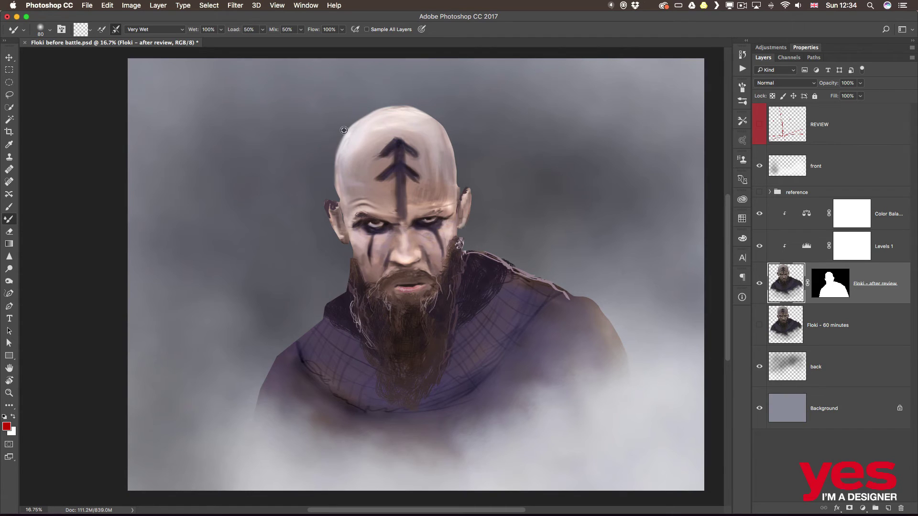
mouse_move(344, 130)
mouse_down()
mouse_move(344, 148)
mouse_move(359, 117)
mouse_move(364, 125)
mouse_move(406, 107)
mouse_up()
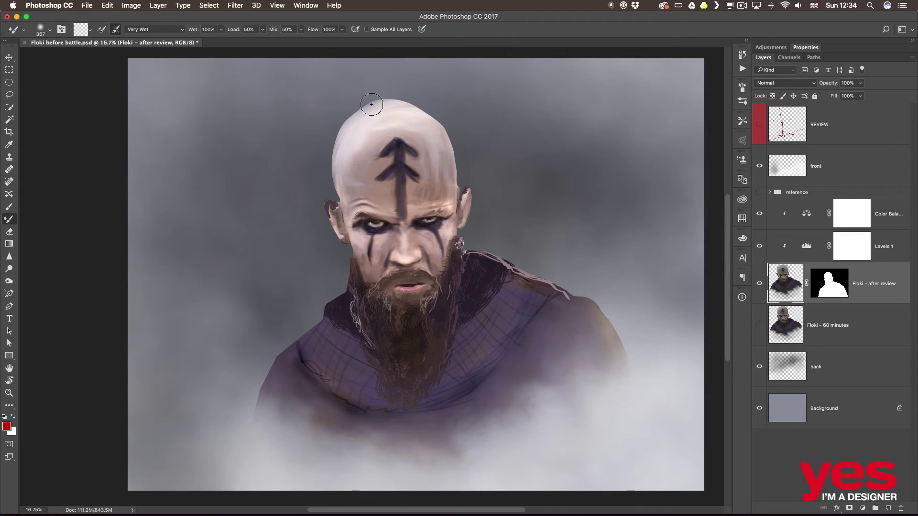
mouse_move(307, 177)
mouse_down()
mouse_move(345, 193)
mouse_move(351, 210)
mouse_move(345, 194)
mouse_up()
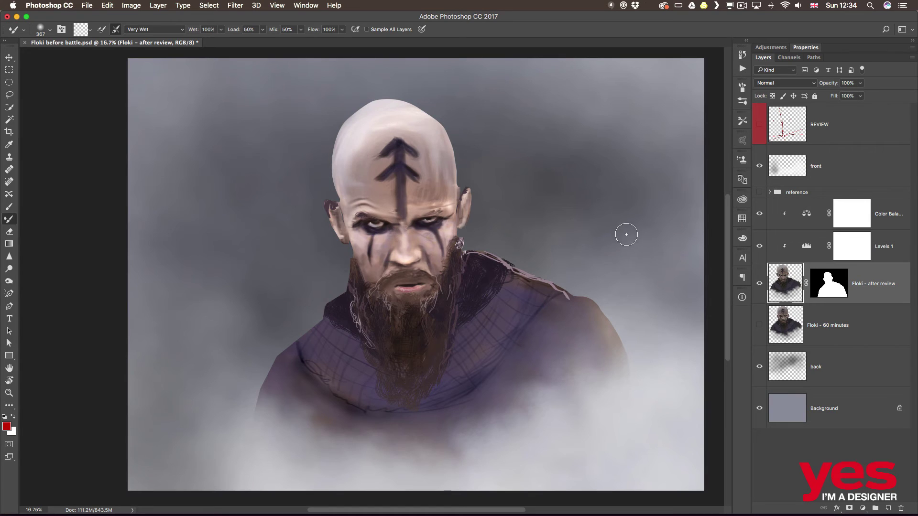
Smear the collar and shoulder paint on the viewer's right out to the mask outline, blending away the light edge lines.
mouse_move(519, 266)
mouse_down()
mouse_move(545, 271)
mouse_move(508, 279)
mouse_move(560, 278)
mouse_move(554, 287)
mouse_move(573, 300)
mouse_move(561, 303)
mouse_move(597, 305)
mouse_move(503, 277)
mouse_move(526, 259)
mouse_move(490, 262)
mouse_move(500, 266)
mouse_move(479, 254)
mouse_up()
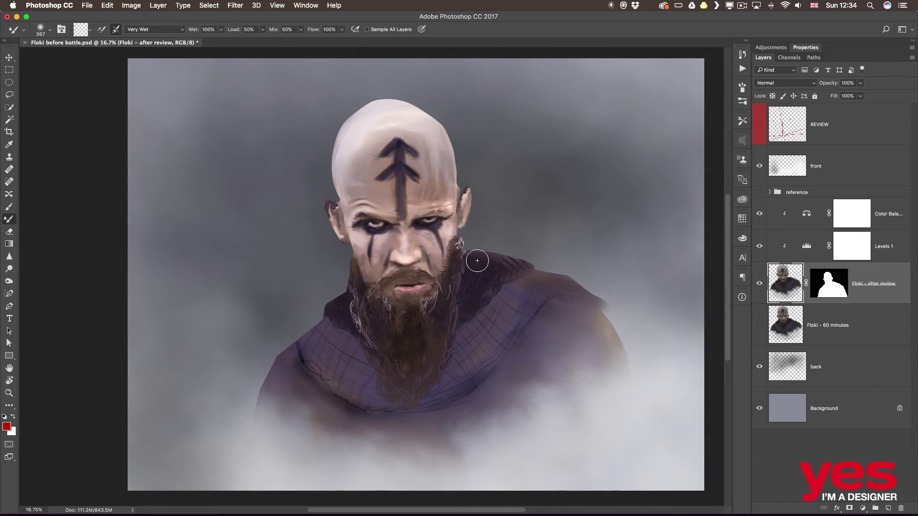
mouse_move(570, 285)
mouse_down()
mouse_move(612, 337)
mouse_move(616, 314)
mouse_move(632, 354)
mouse_up()
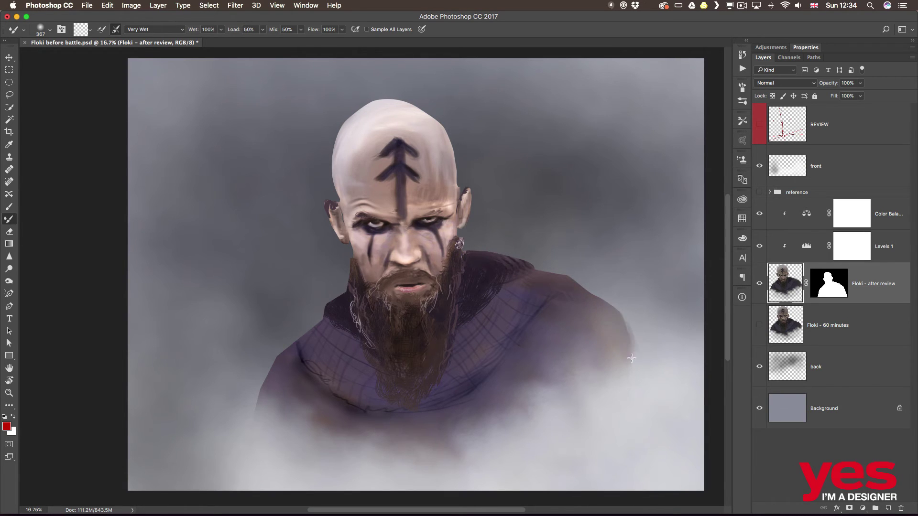
mouse_move(493, 263)
mouse_down()
mouse_move(466, 260)
mouse_move(498, 252)
mouse_up()
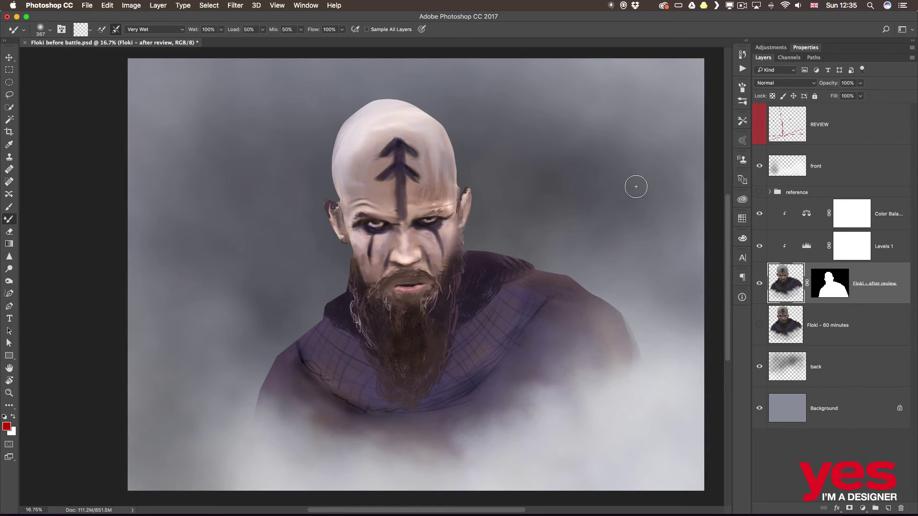
Switch the reference photo on and off over the painting to compare the facial features and the forehead tattoo.
click(760, 193)
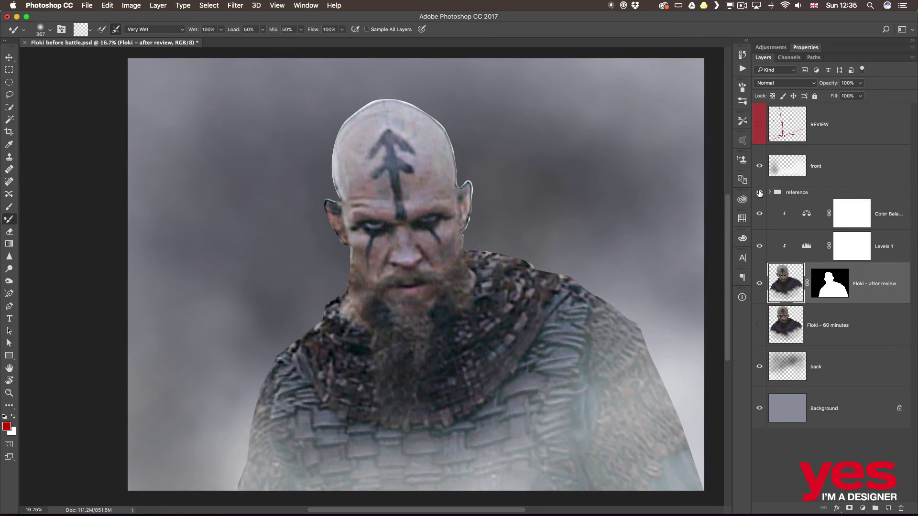
click(760, 193)
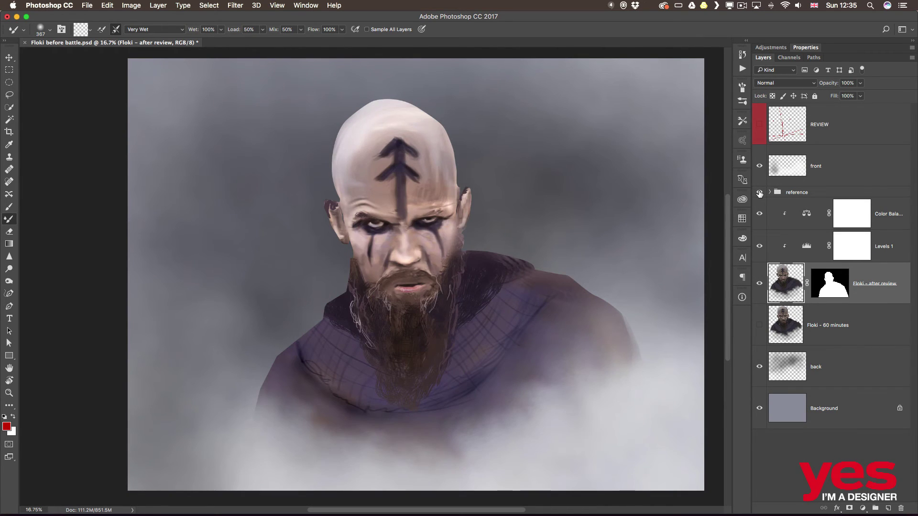
click(759, 192)
click(759, 193)
click(759, 192)
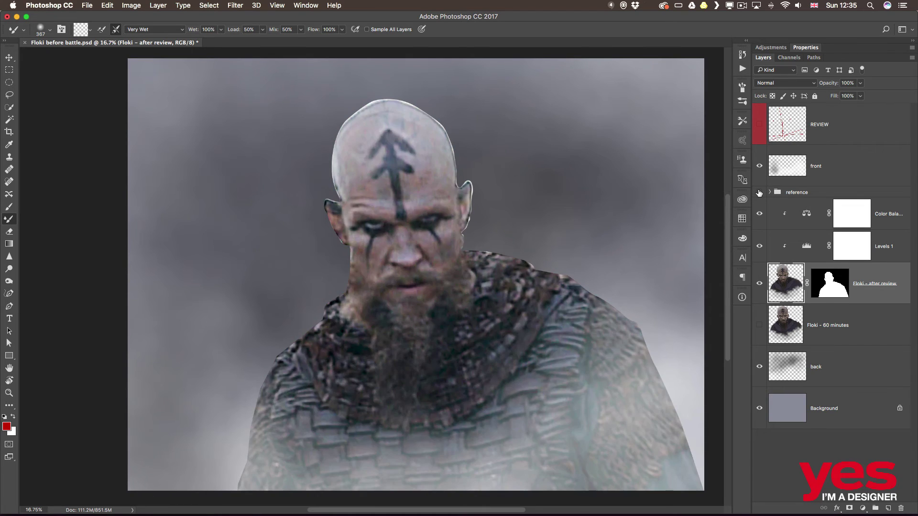
click(759, 193)
click(759, 193)
click(759, 192)
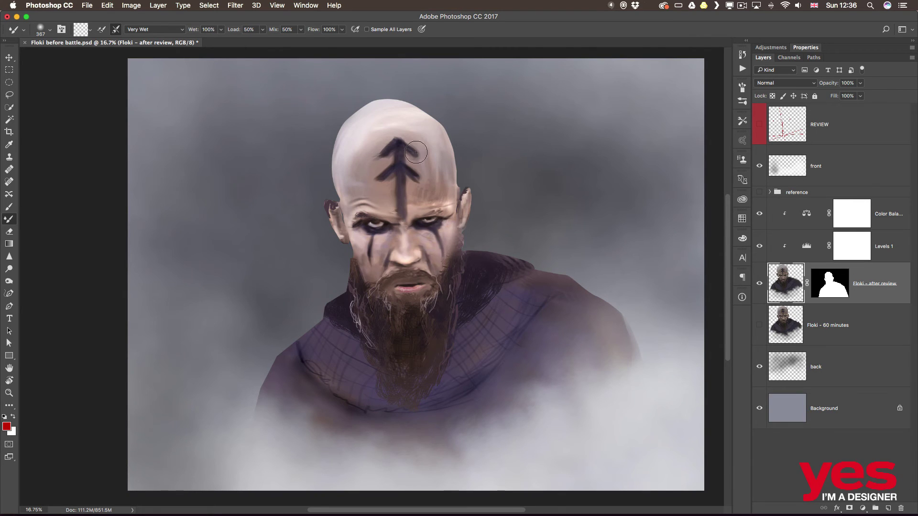
click(760, 192)
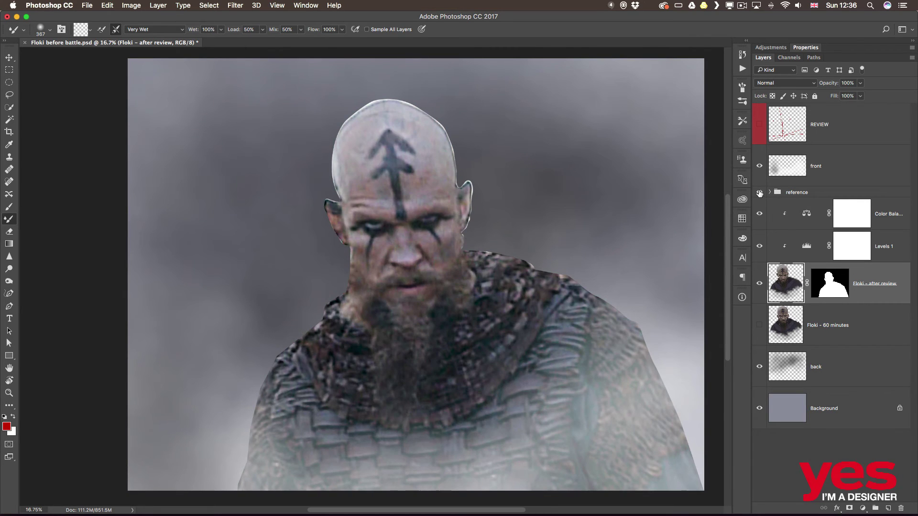
click(759, 193)
Make a loose lasso selection around the forehead arrow tattoo with a 9.8 px feather.
key(l)
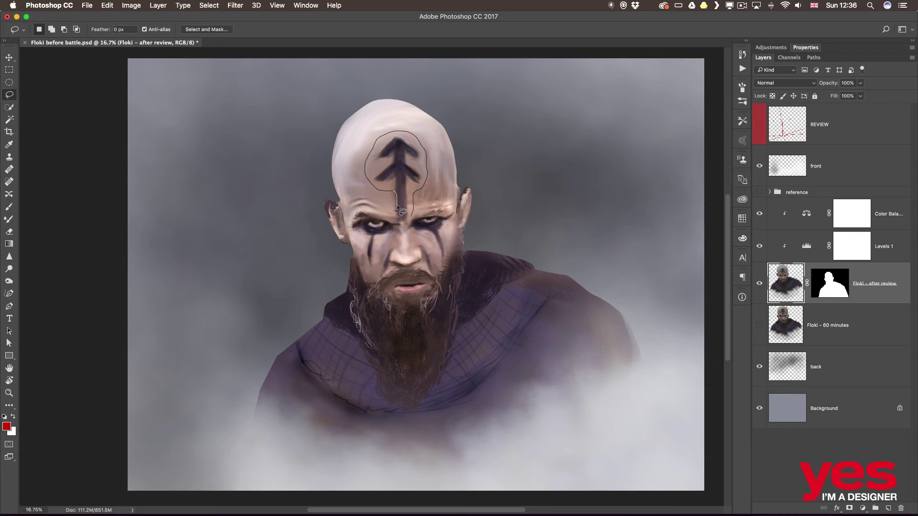
drag(397, 205, 397, 206)
drag(97, 31, 145, 34)
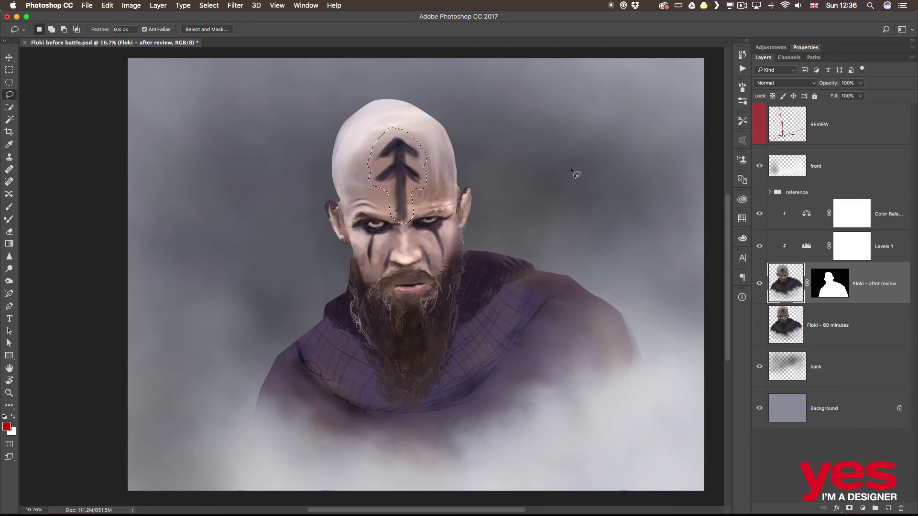
Check the REVIEW lines and the reference, and copy the selected tattoo to a new layer clipped to Floki - after review.
click(760, 126)
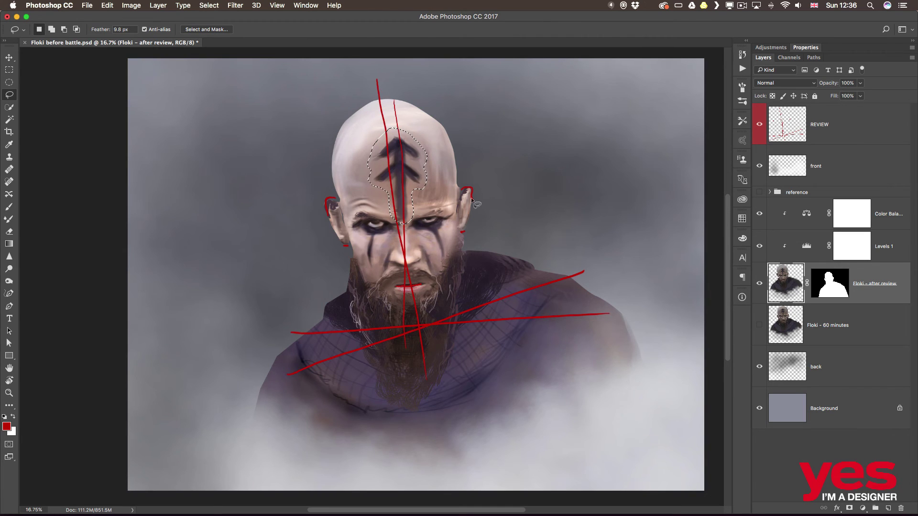
click(760, 125)
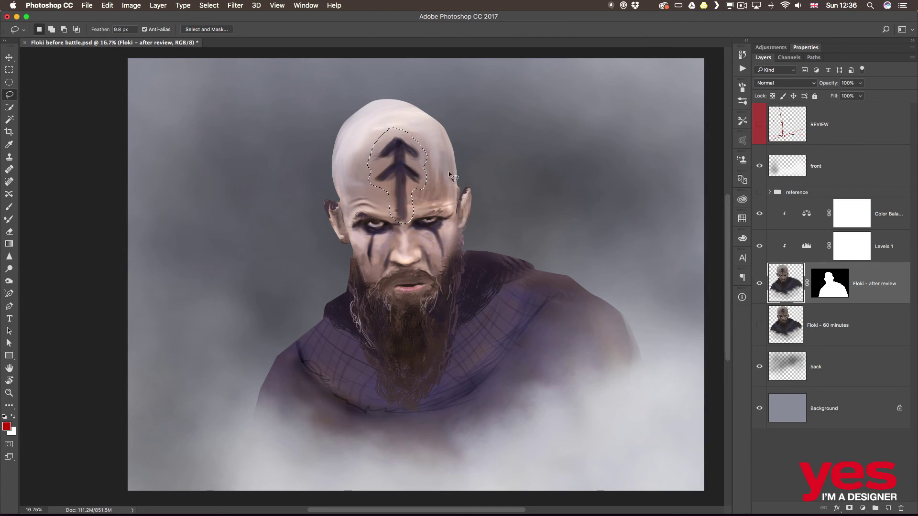
click(760, 192)
click(760, 192)
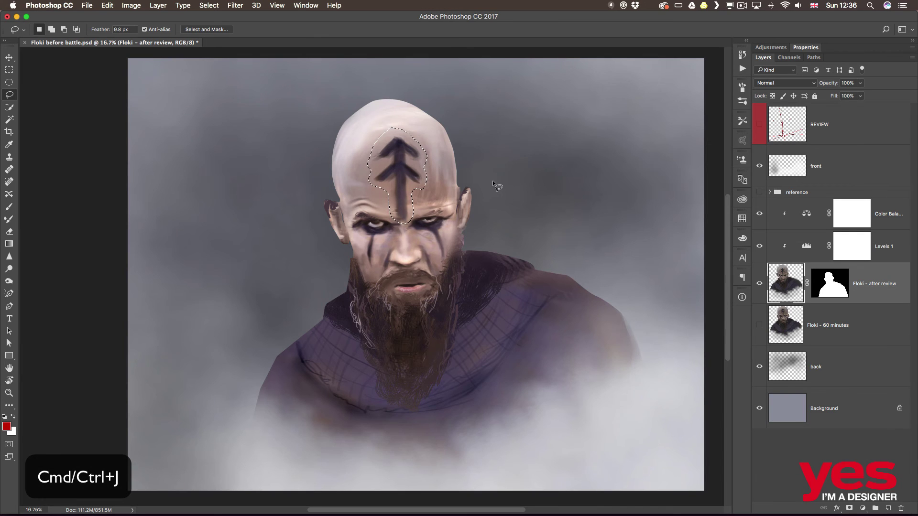
key(super+j)
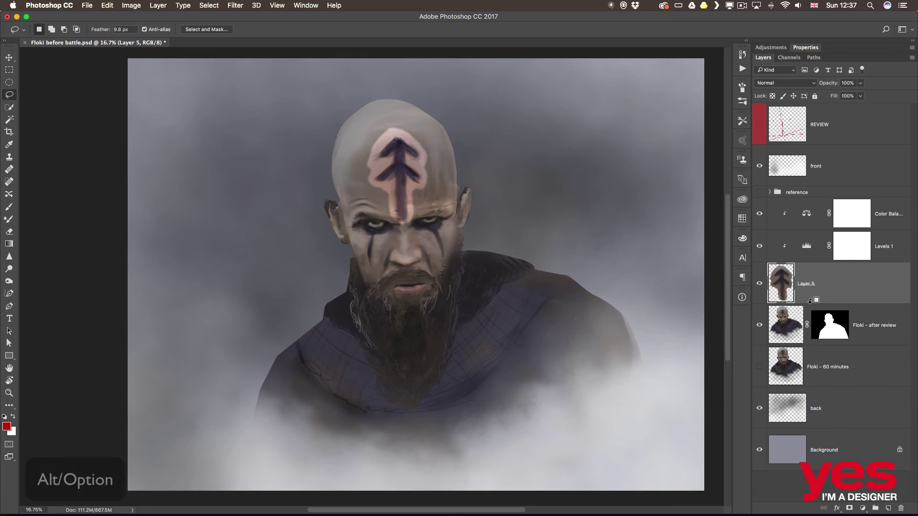
alt+click(810, 302)
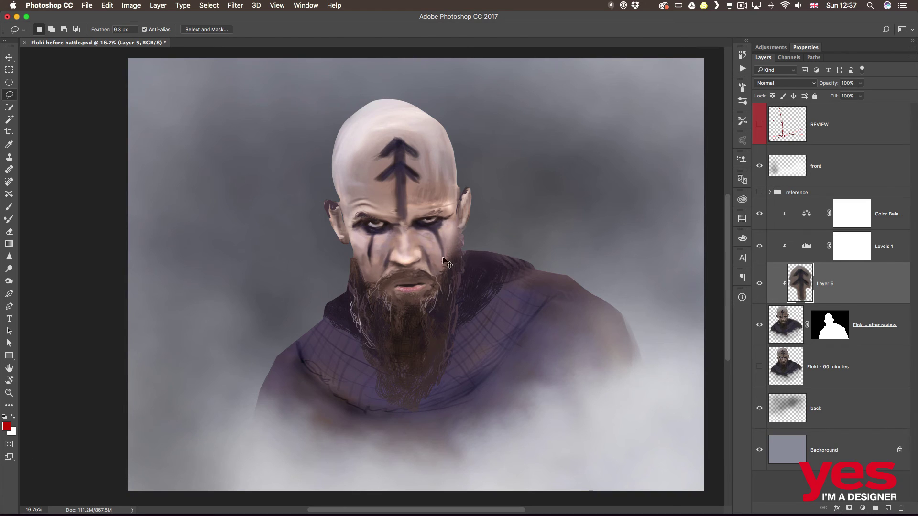
Rotate the tattoo copy slightly counterclockwise and shift it toward the viewer's left to follow the head's tilt.
key(super+t)
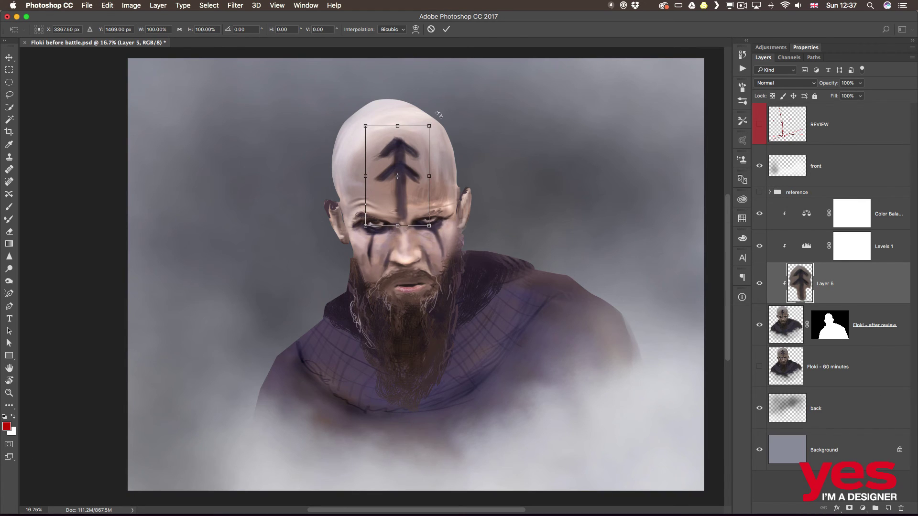
drag(438, 115, 441, 110)
key(Return)
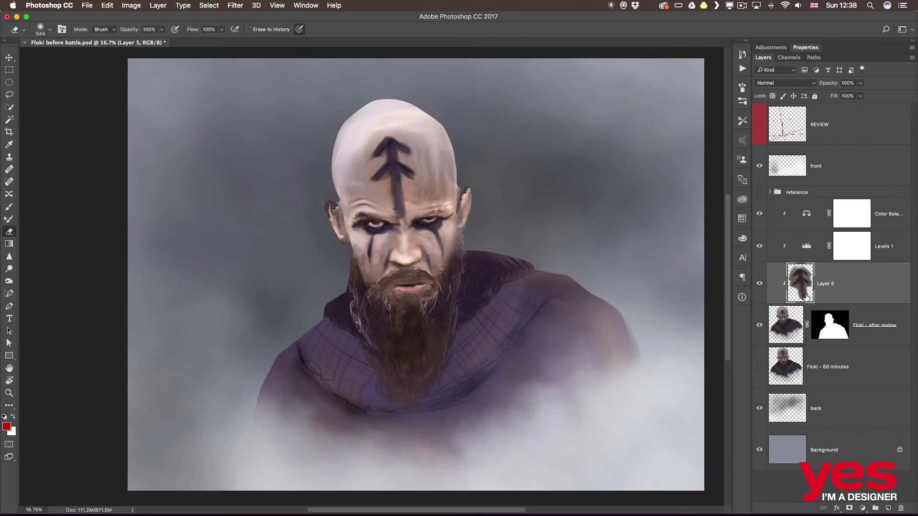
Group Floki - after review with its clipped tattoo, Levels and Color Balance layers, and name the group Floki reviewed.
click(872, 340)
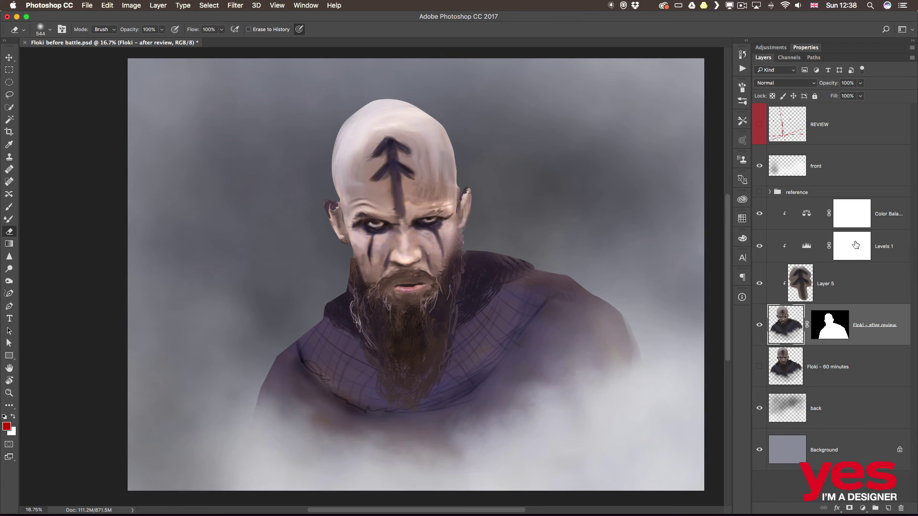
shift+click(889, 225)
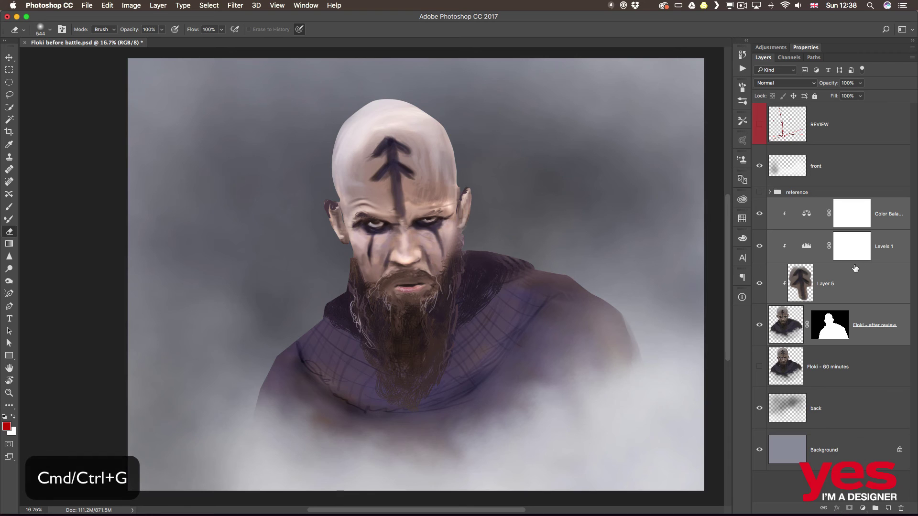
key(super+g)
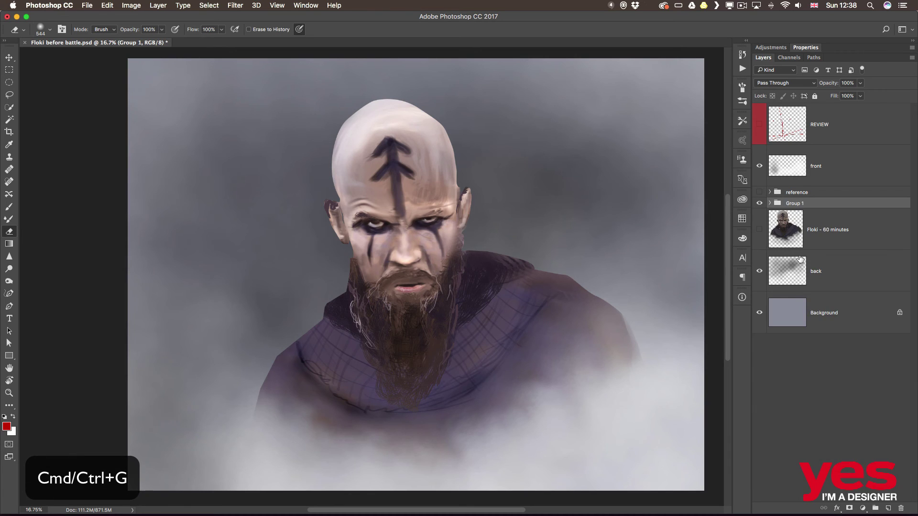
double_click(794, 203)
text(Flok)
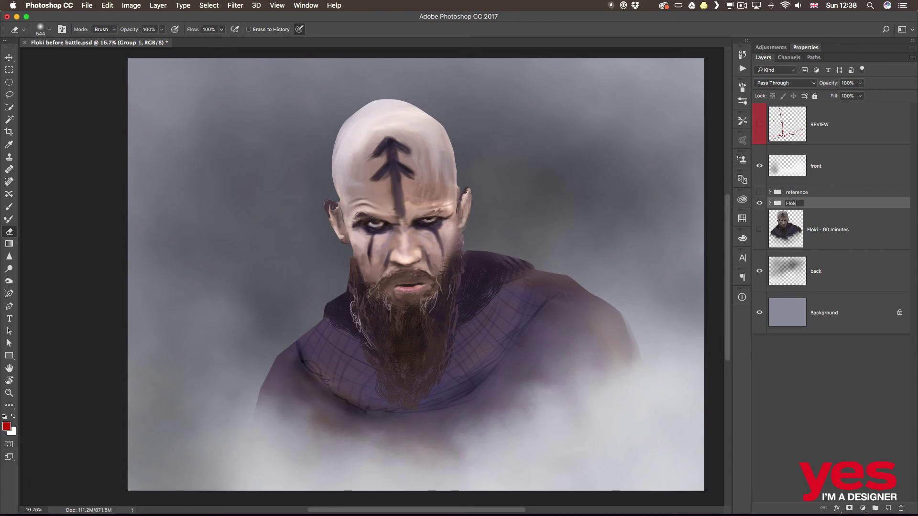
text(i reviewed)
key(Return)
key(v)
scroll(256, 164, right, 2)
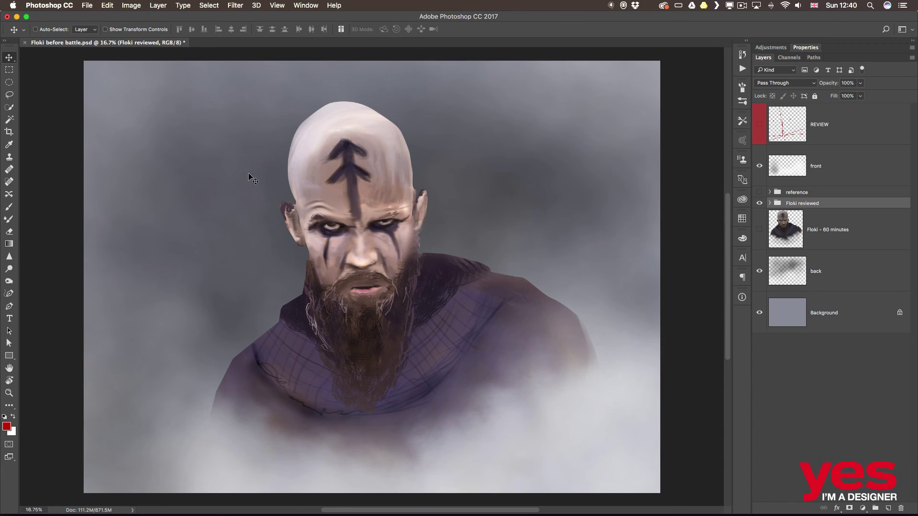
Duplicate the Floki before battle document as Floki before battle copy and tile both documents vertically, side by side.
click(759, 233)
click(760, 233)
click(132, 6)
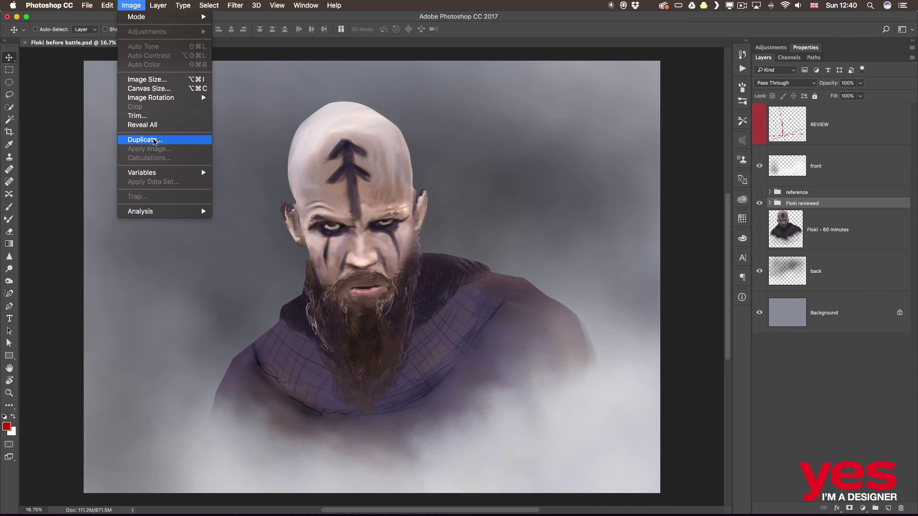
click(174, 140)
click(306, 6)
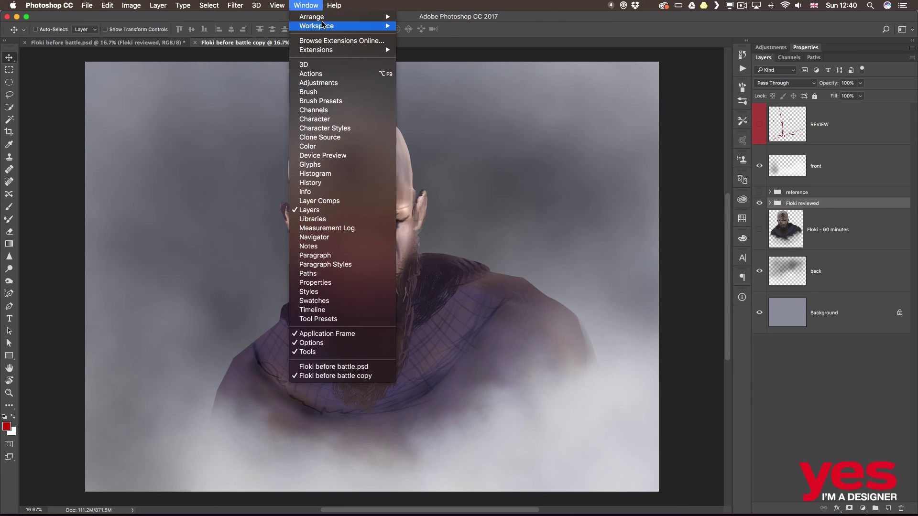
mouse_move(328, 20)
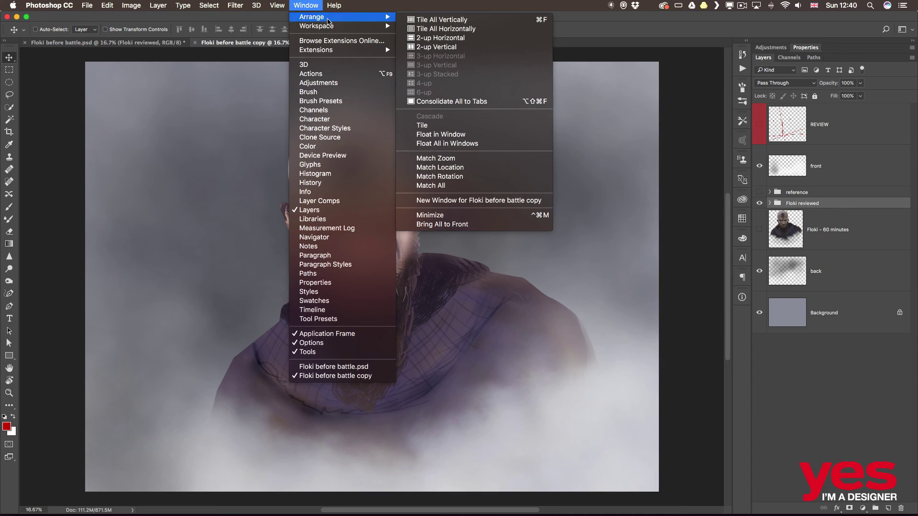
click(482, 21)
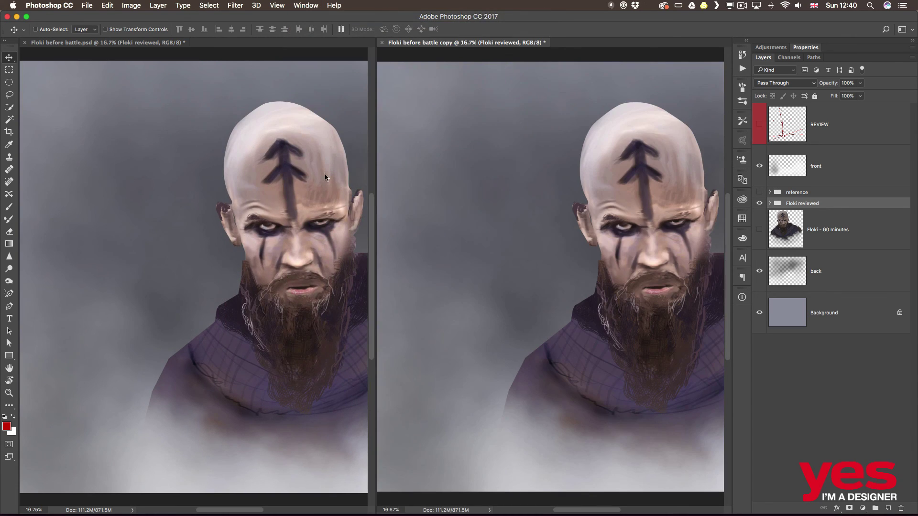
Show Floki - 60 minutes instead of Floki reviewed in the original document, and compare it with the copy, briefly overlaying the REVIEW marks.
scroll(287, 193, right, 5)
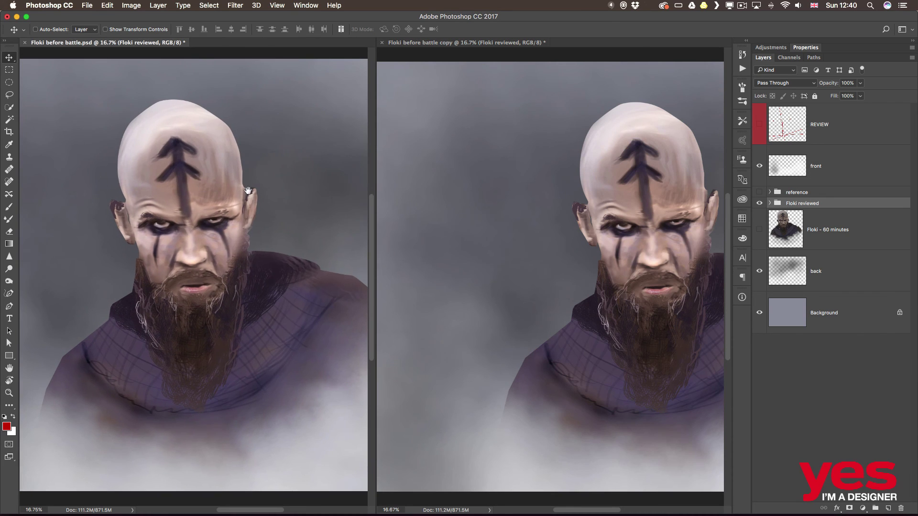
drag(591, 186, 484, 187)
click(269, 190)
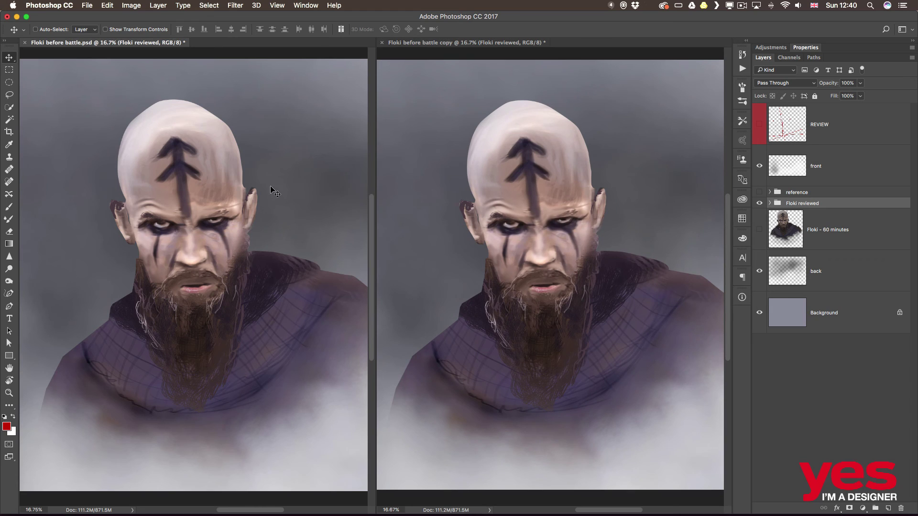
click(760, 203)
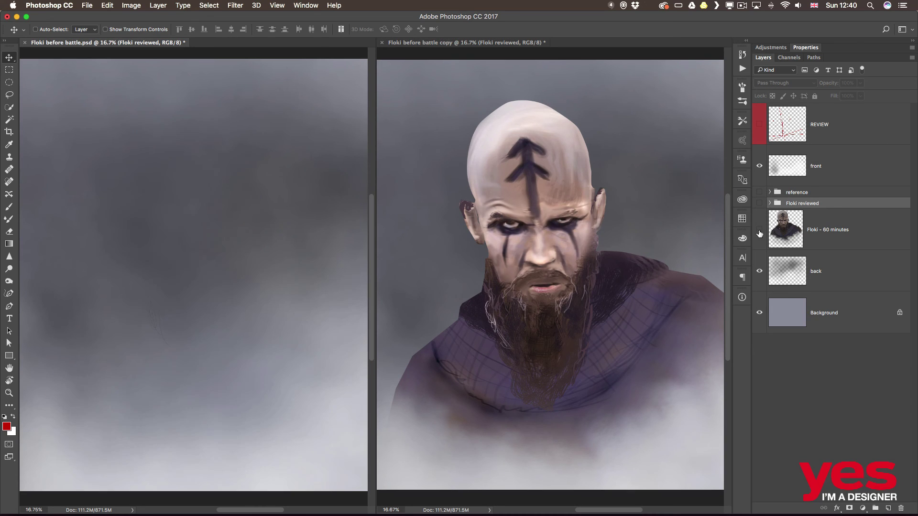
click(759, 230)
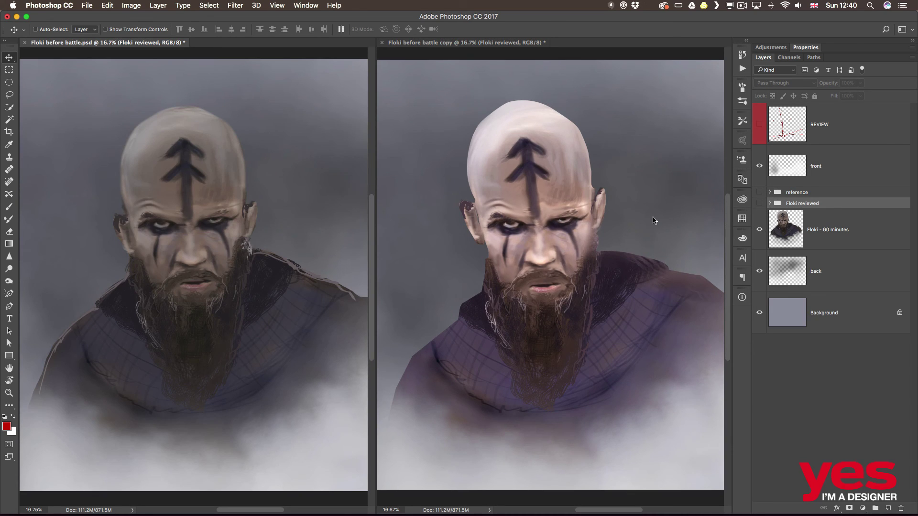
click(760, 124)
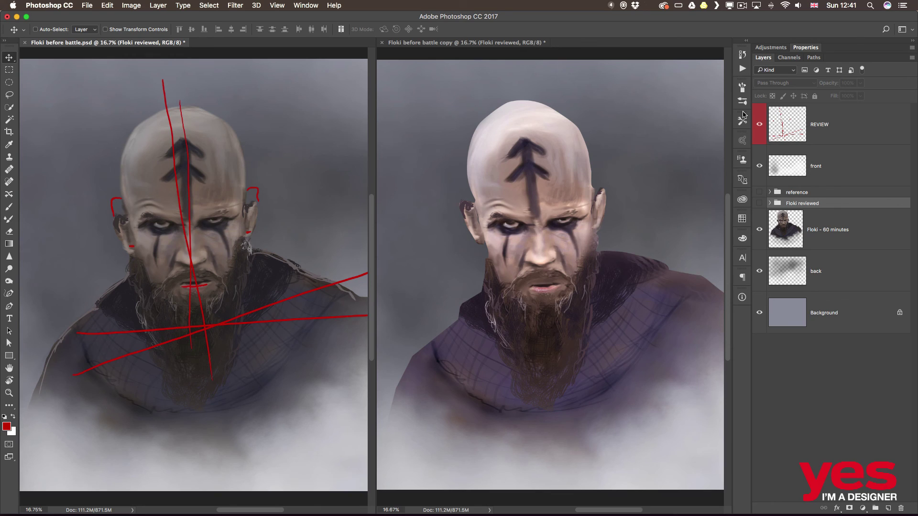
click(759, 134)
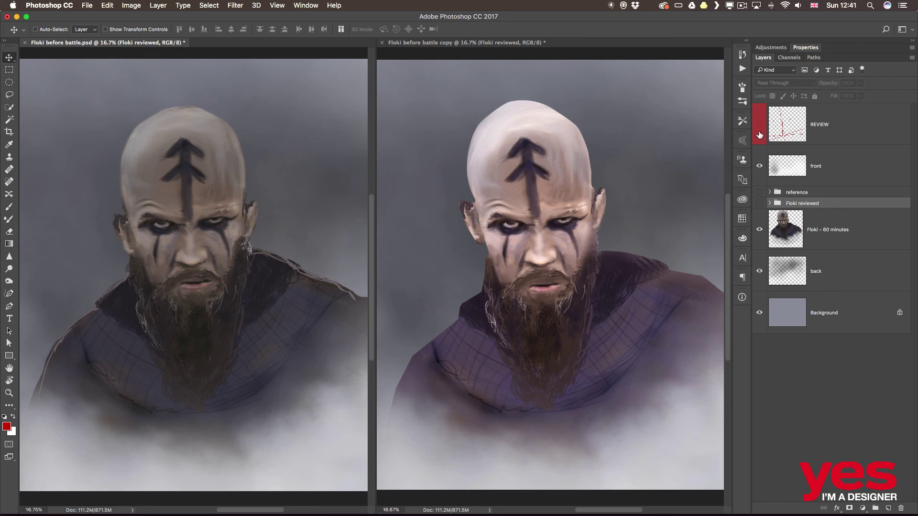